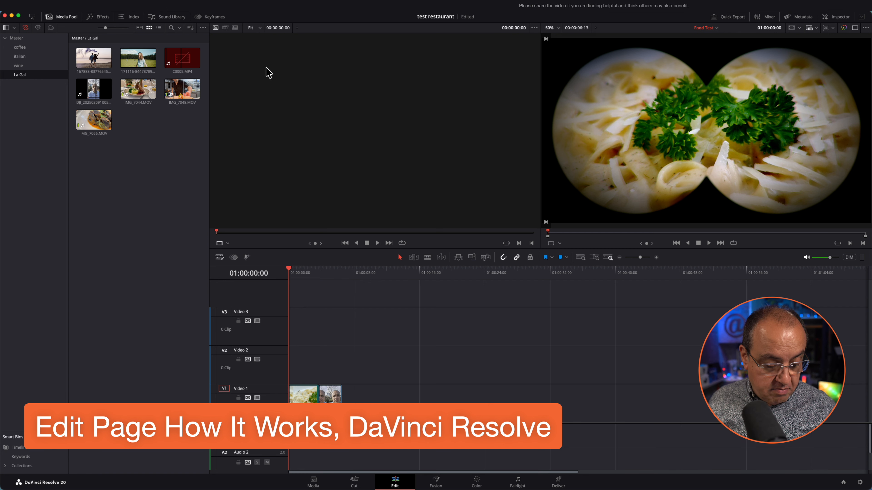
pyautogui.click(274, 5)
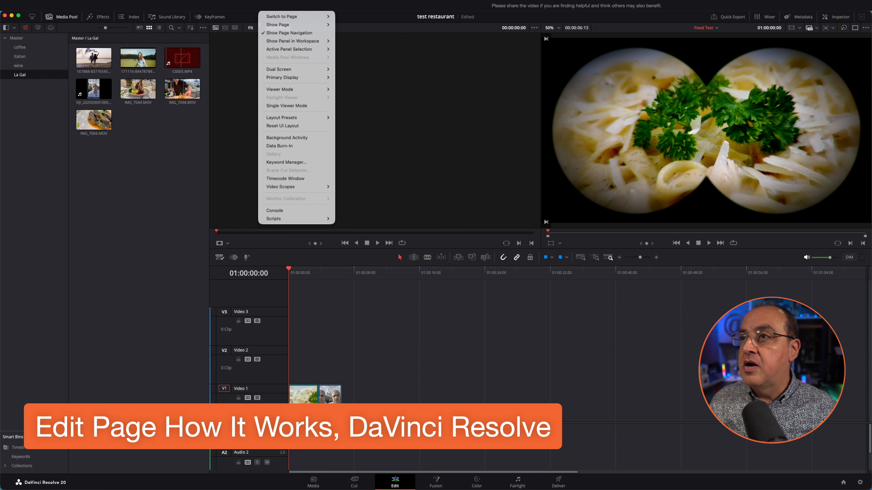
pyautogui.moveTo(291, 117)
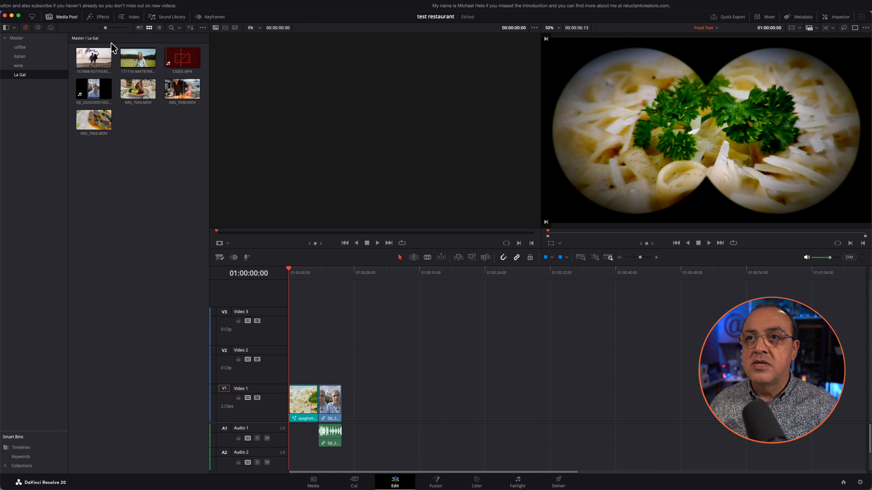
pyautogui.click(8, 4)
pyautogui.click(73, 197)
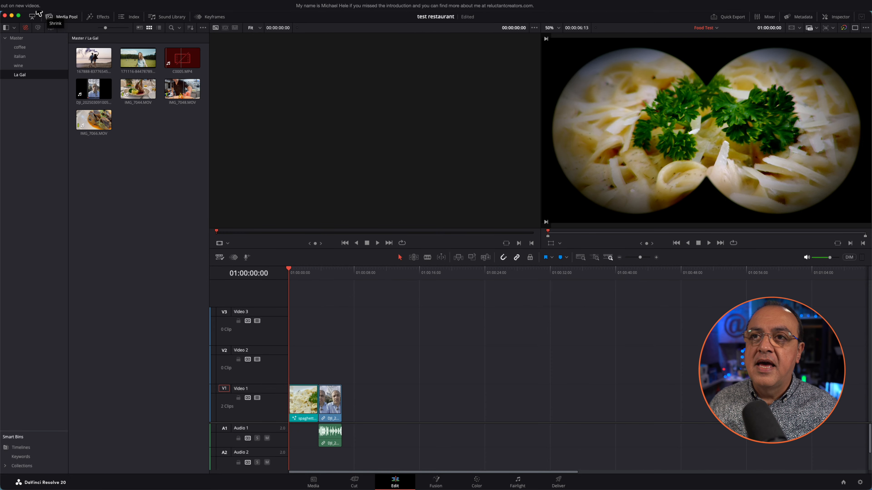
# Step: Shrink the media pool to half height so the timeline spans the full width below it
pyautogui.click(38, 14)
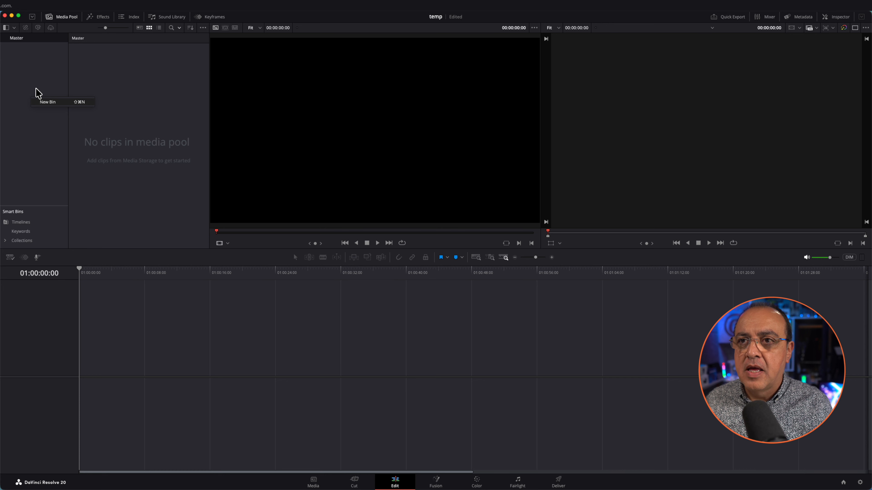
# Step: Create a bin named ecamm and import speededitor amazon on 2025-07-07 at 15.40.39.mp4 into it, changing the project frame rate to match the clip
pyautogui.click(42, 100)
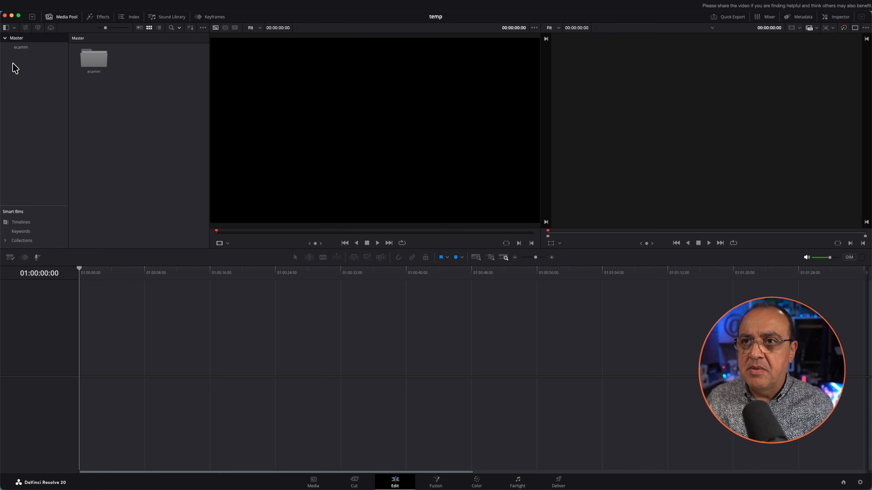
pyautogui.moveTo(0, 120); pyautogui.dragTo(352, 109)
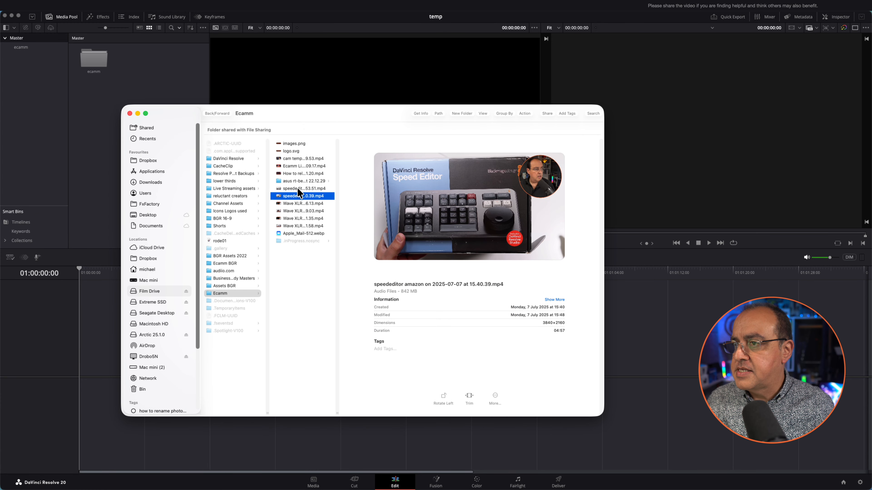
pyautogui.moveTo(301, 195); pyautogui.dragTo(96, 50)
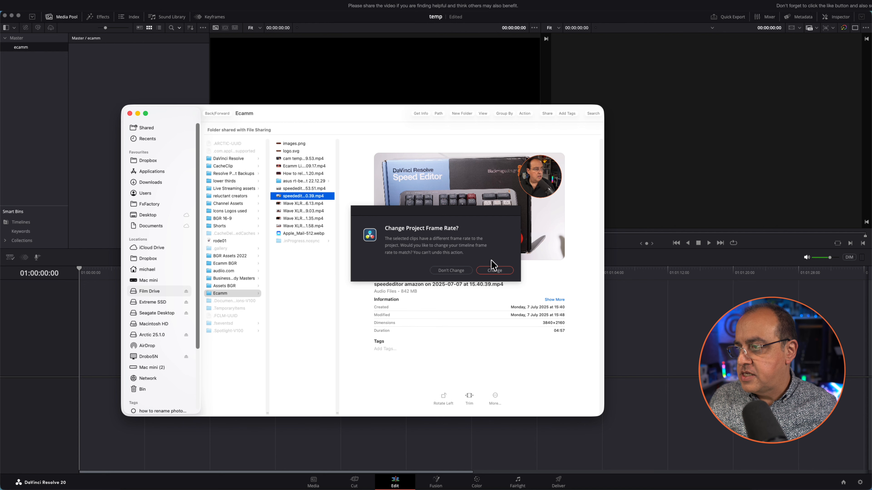
pyautogui.click(494, 269)
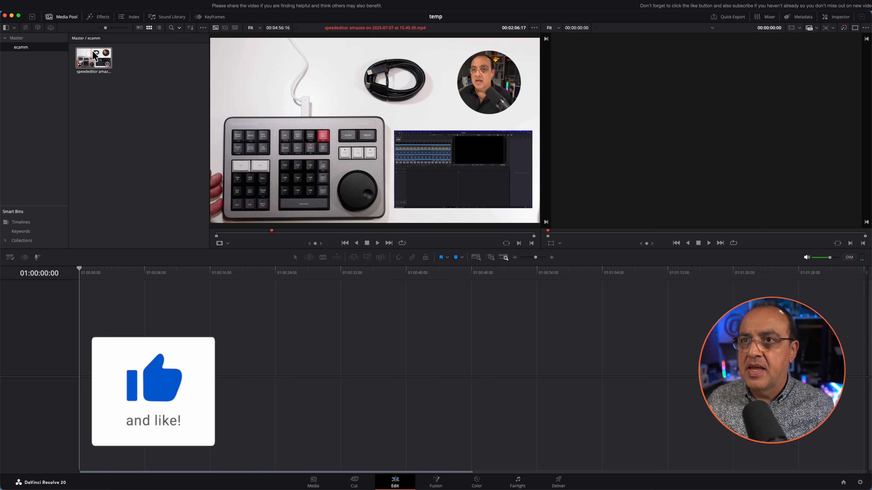
# Step: Place the speededitor clip from the ecamm bin in the empty timeline area to create a new timeline
pyautogui.moveTo(94, 55); pyautogui.dragTo(112, 94)
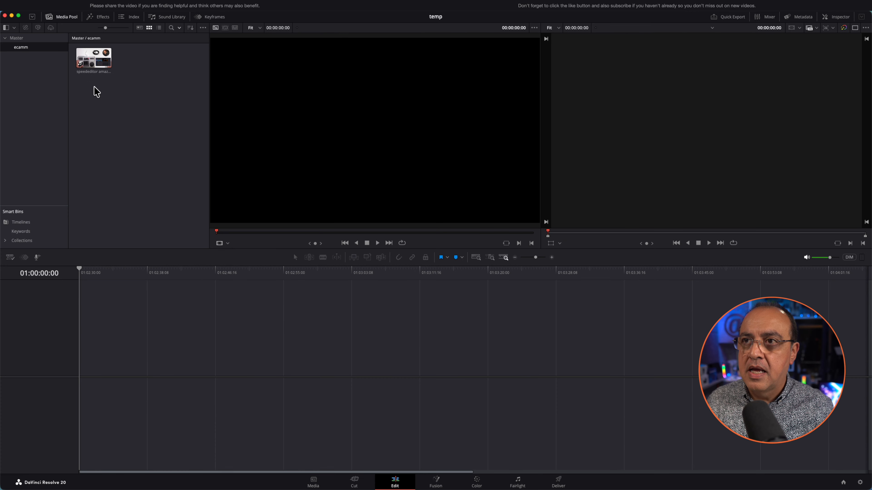
pyautogui.click(98, 31)
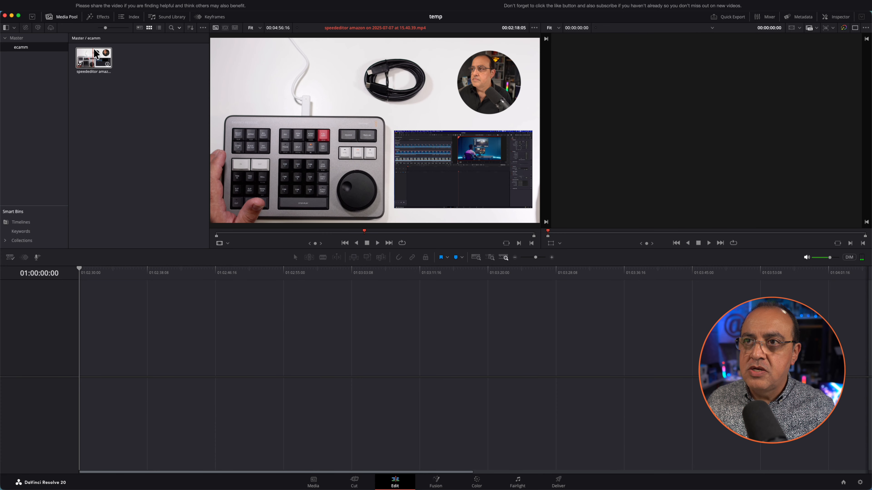
pyautogui.moveTo(95, 54); pyautogui.dragTo(113, 302)
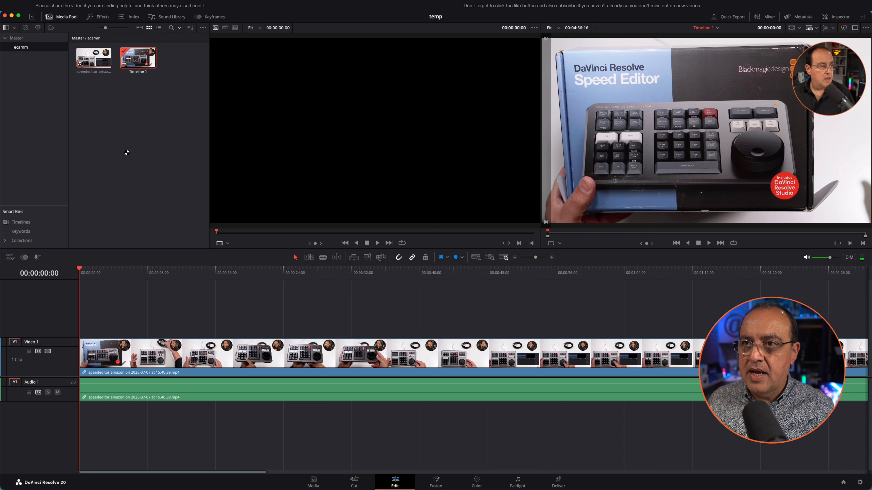
# Step: Rename the new timeline in the ecamm bin as Ecamm test
pyautogui.rightClick(136, 63)
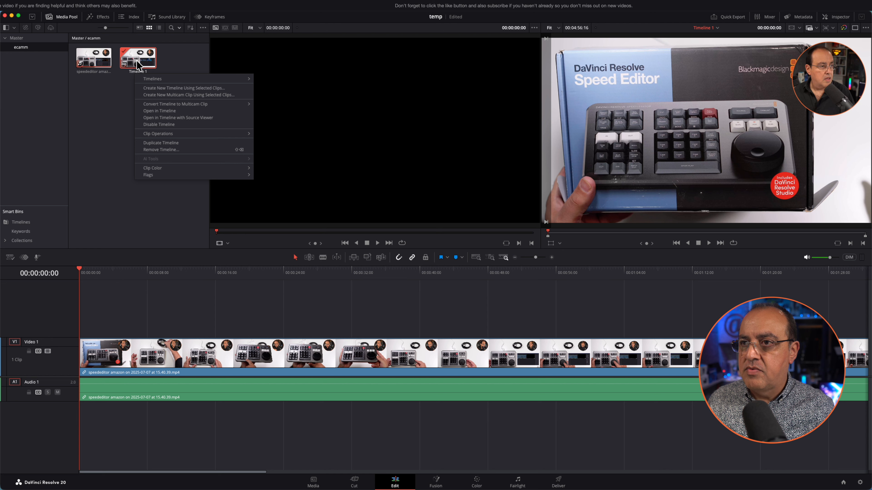
pyautogui.click(138, 60)
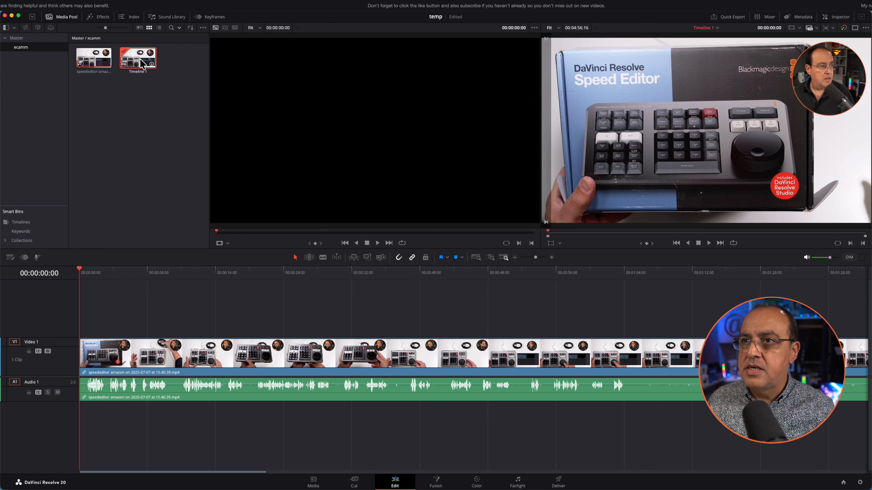
pyautogui.rightClick(149, 59)
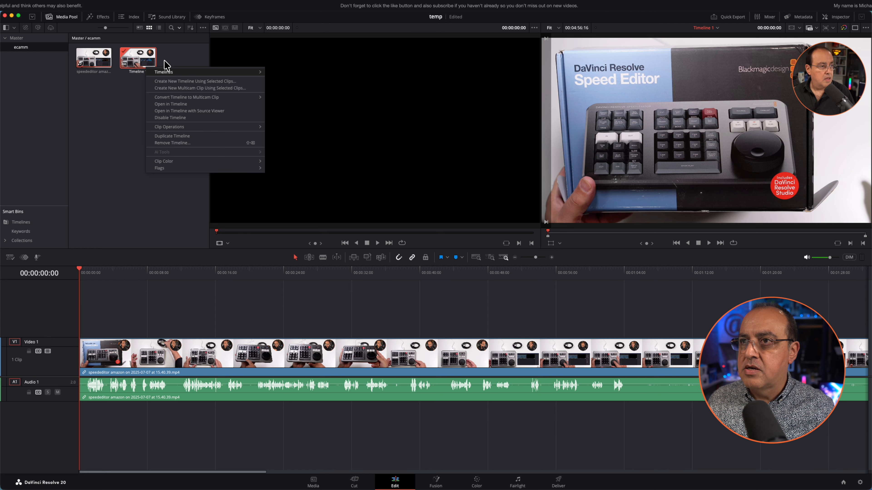
pyautogui.moveTo(192, 72)
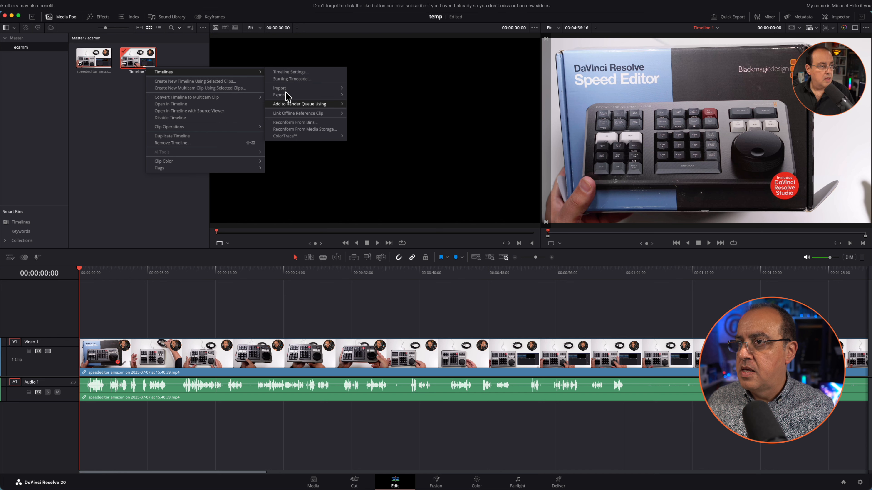
pyautogui.click(136, 61)
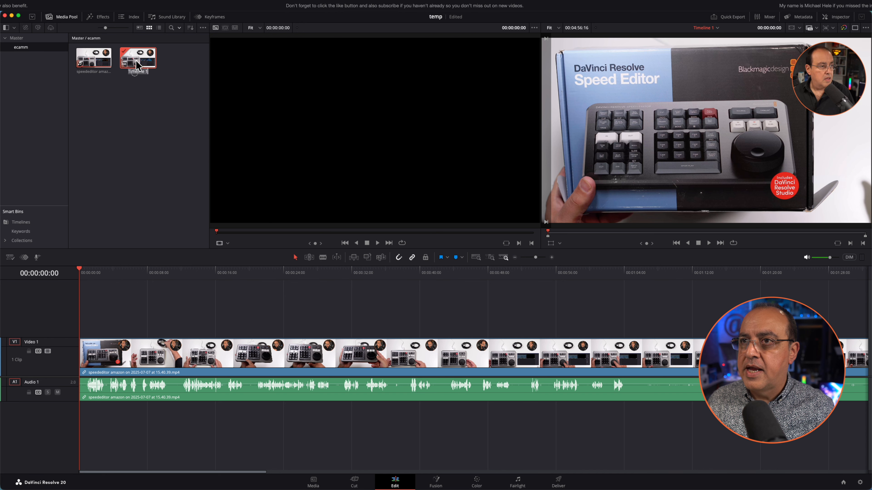
pyautogui.click(134, 71)
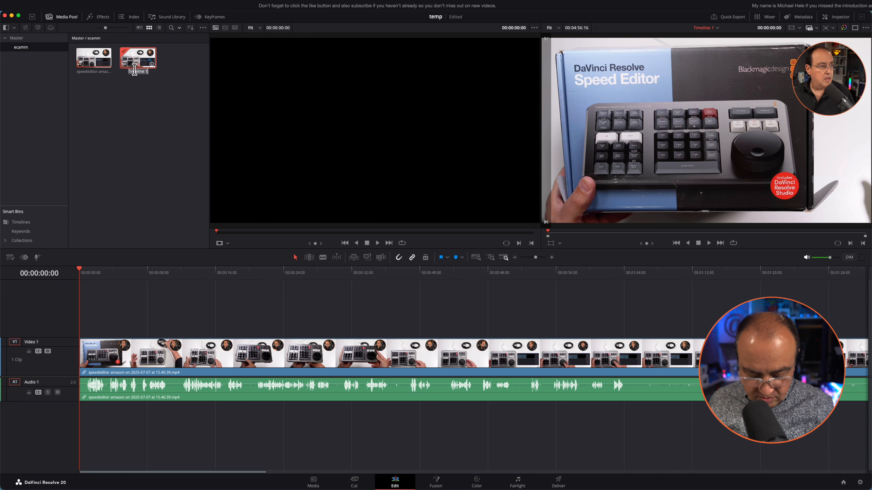
pyautogui.write('Ed')
pyautogui.write('am')
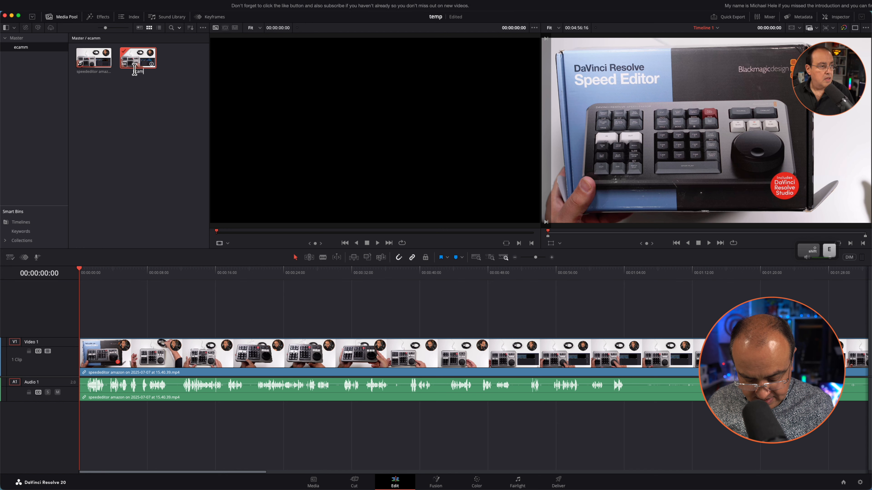
pyautogui.write('m test')
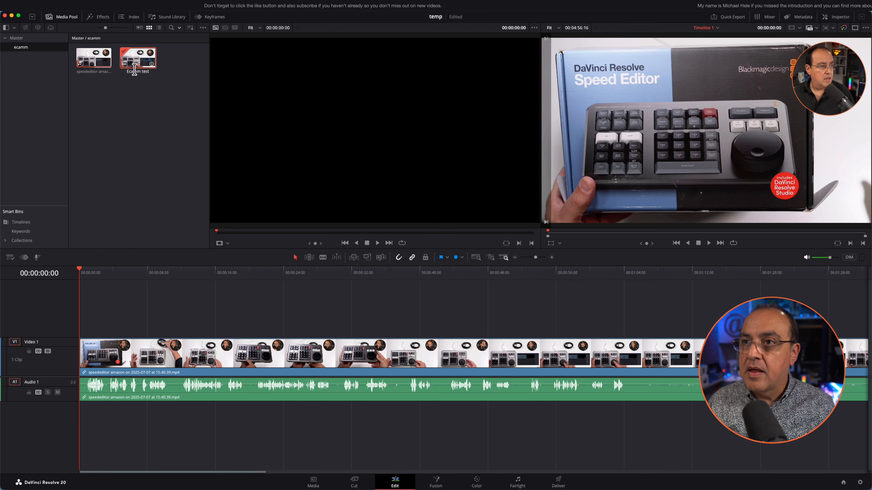
pyautogui.press('Return')
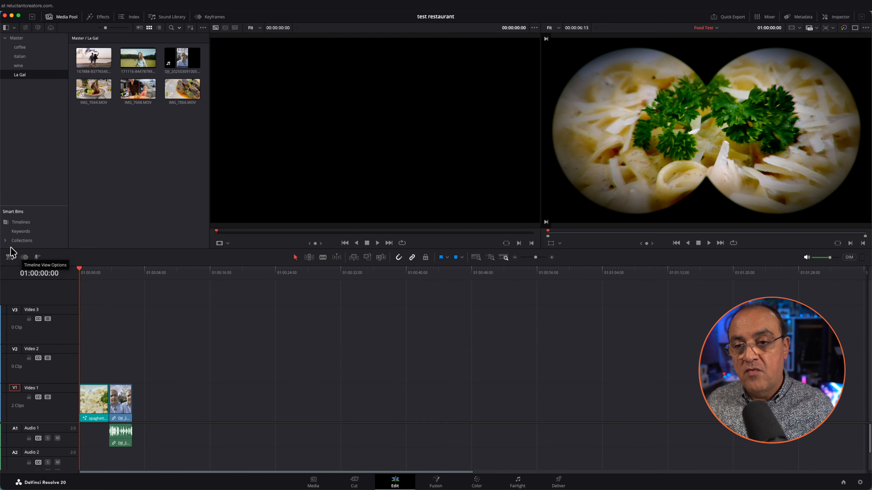
# Step: Make the timeline's video and audio tracks slightly taller and display full waveforms on the audio clips
pyautogui.click(10, 254)
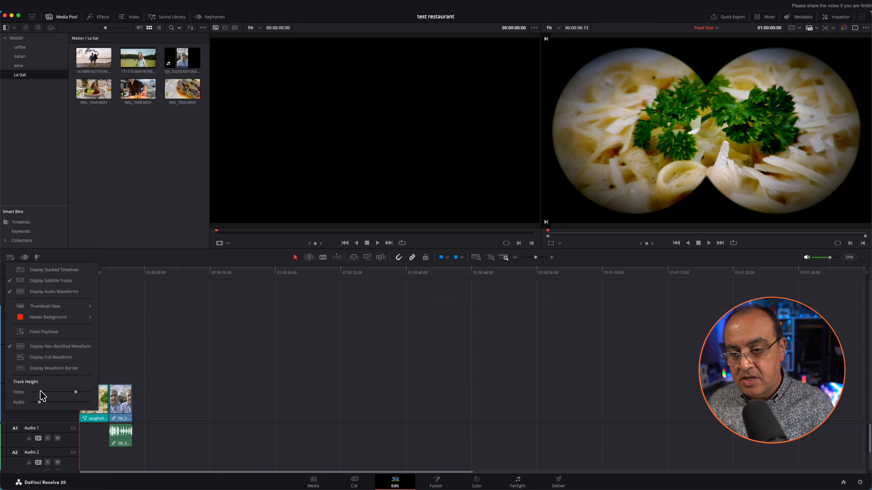
pyautogui.moveTo(41, 392); pyautogui.dragTo(53, 390)
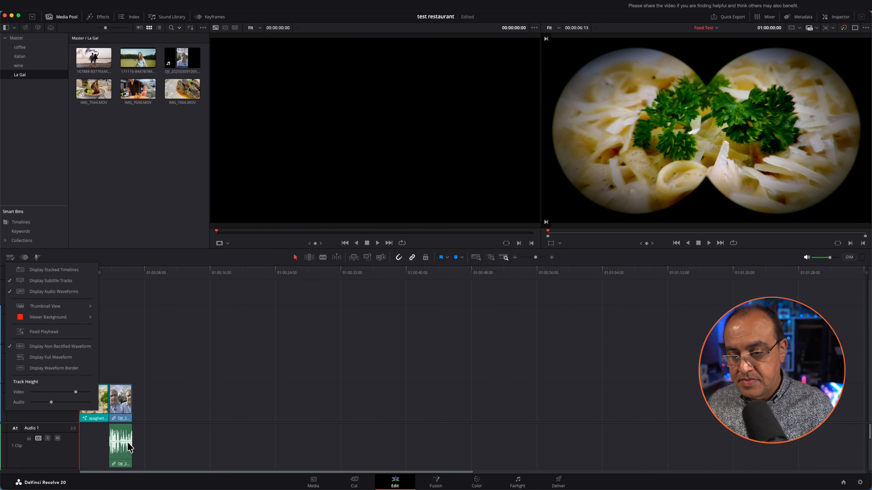
pyautogui.moveTo(42, 392)
pyautogui.mouseDown()
pyautogui.moveTo(52, 395)
pyautogui.moveTo(41, 399)
pyautogui.mouseUp()
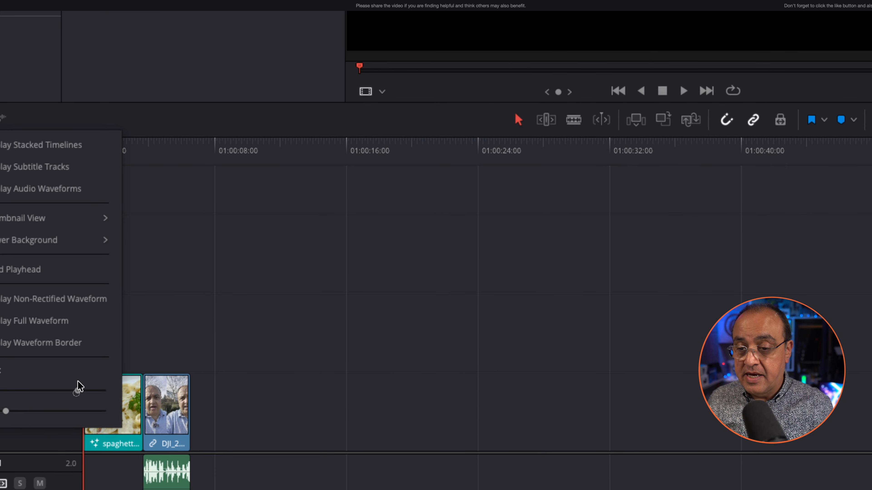
pyautogui.moveTo(78, 383); pyautogui.dragTo(90, 383)
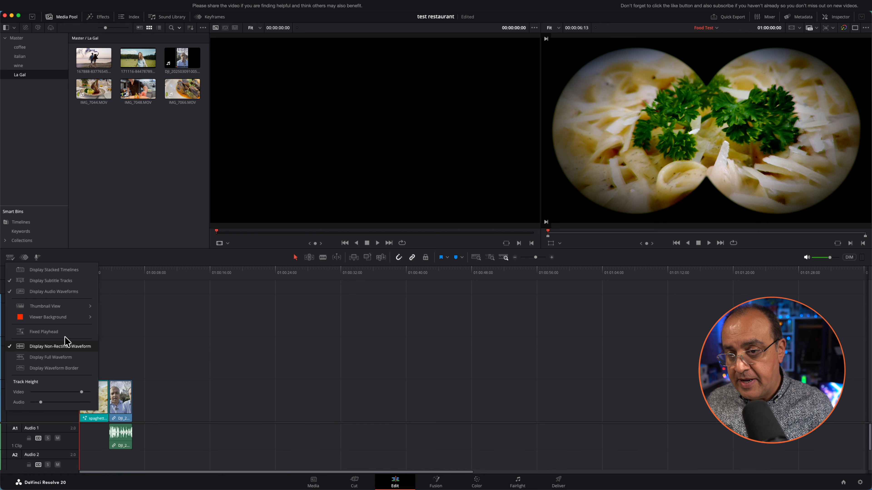
pyautogui.moveTo(80, 312)
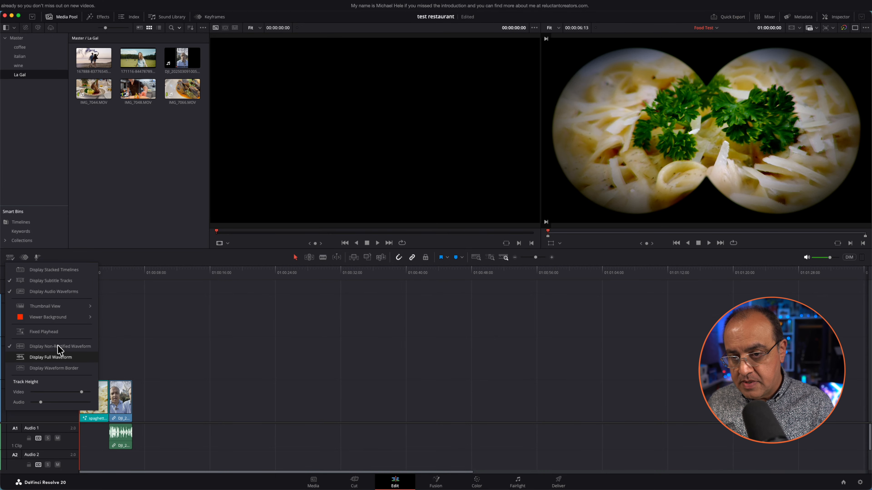
pyautogui.click(57, 345)
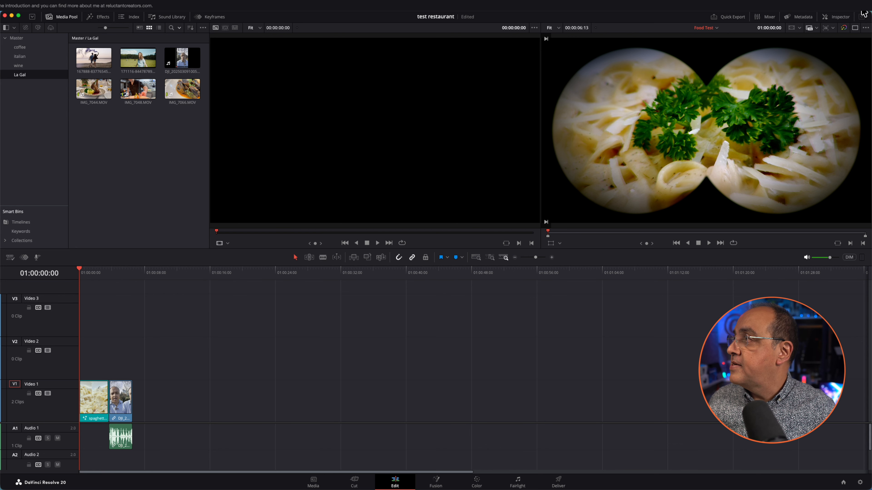
# Step: Show the Inspector for the spaghetti clip and the audio Mixer beside the timeline
pyautogui.click(851, 15)
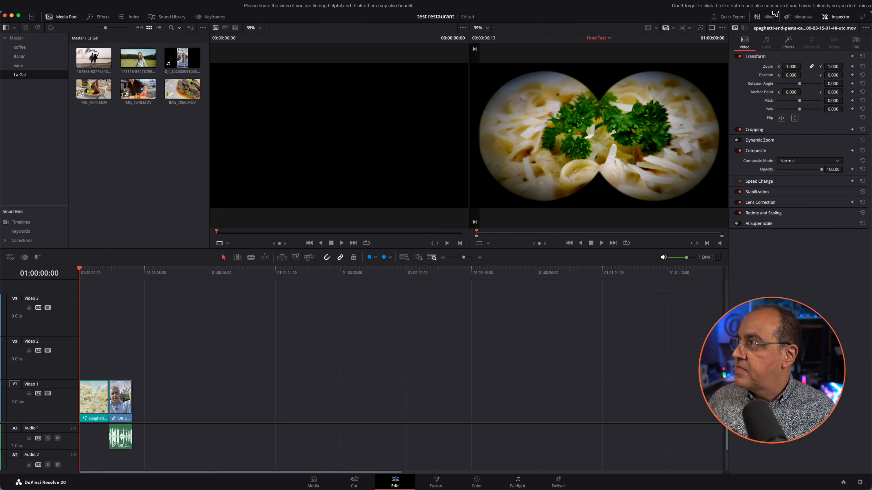
pyautogui.click(767, 15)
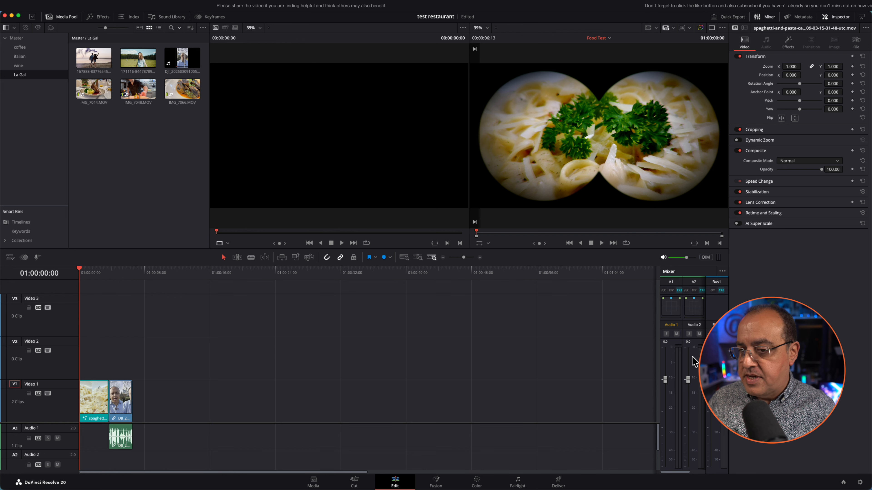
# Step: Resize the workspace by enlarging the viewer area downward, narrowing the bin list and narrowing the media pool
pyautogui.click(125, 269)
pyautogui.moveTo(126, 261); pyautogui.dragTo(117, 260)
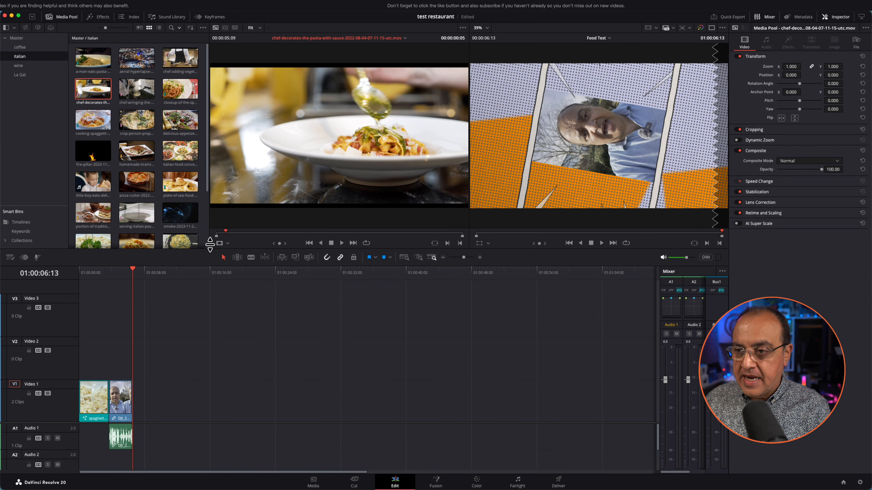
pyautogui.moveTo(210, 245)
pyautogui.mouseDown()
pyautogui.moveTo(199, 281)
pyautogui.moveTo(200, 228)
pyautogui.moveTo(202, 254)
pyautogui.mouseUp()
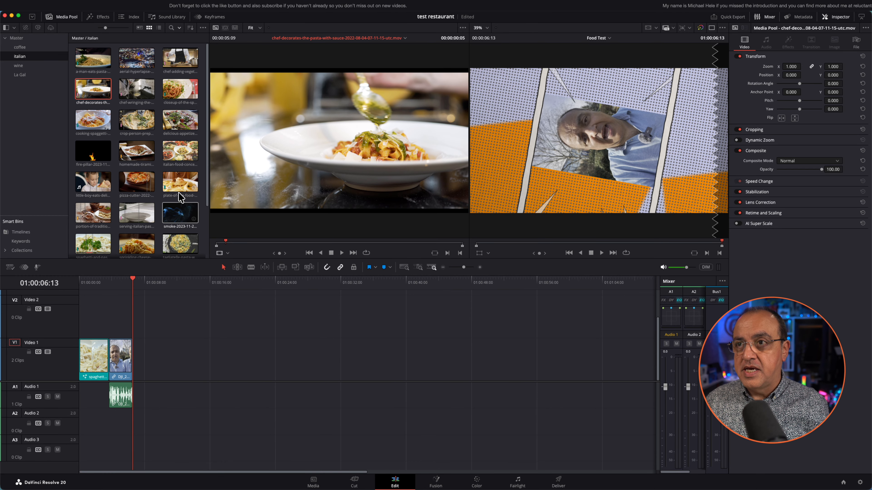
pyautogui.moveTo(74, 145); pyautogui.dragTo(64, 146)
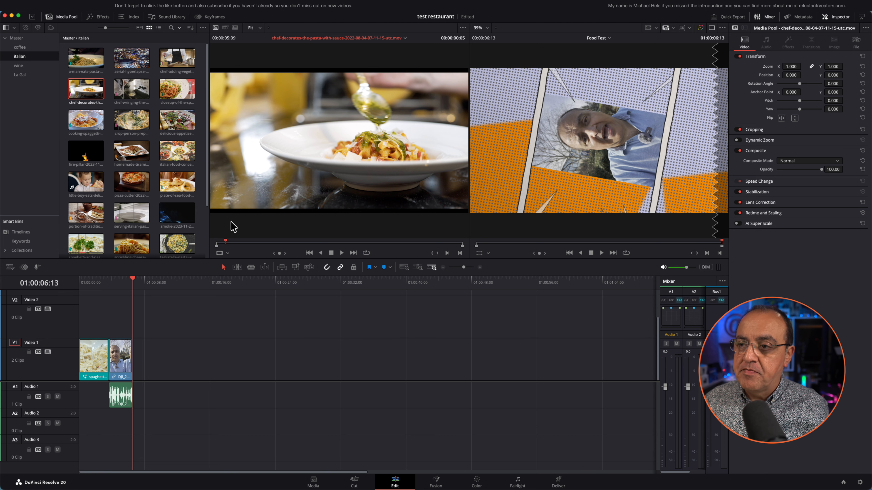
pyautogui.moveTo(208, 219); pyautogui.dragTo(197, 222)
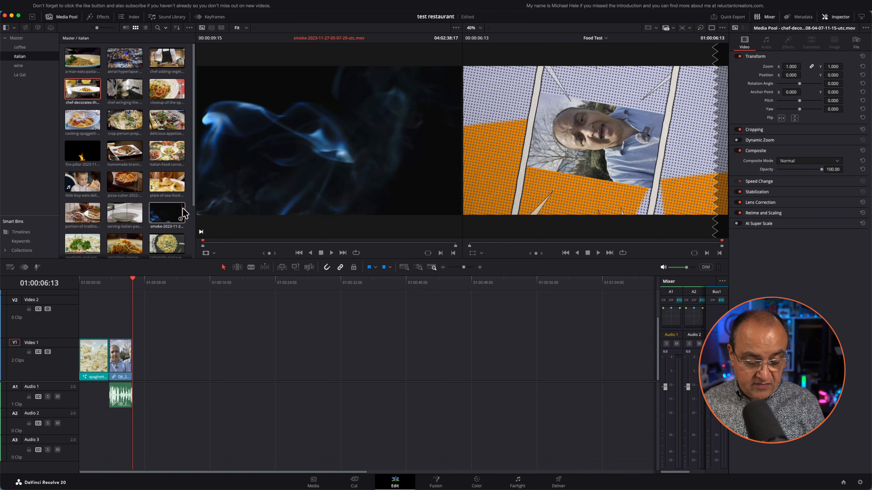
pyautogui.click(275, 4)
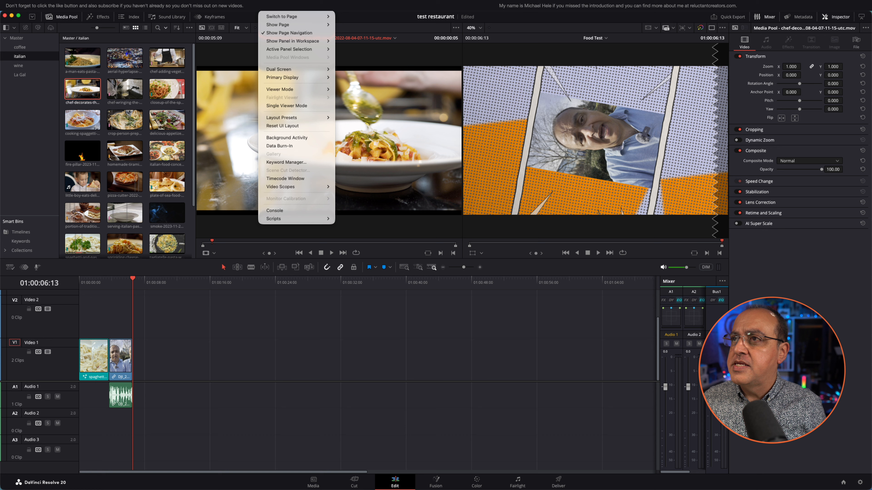
pyautogui.moveTo(306, 117)
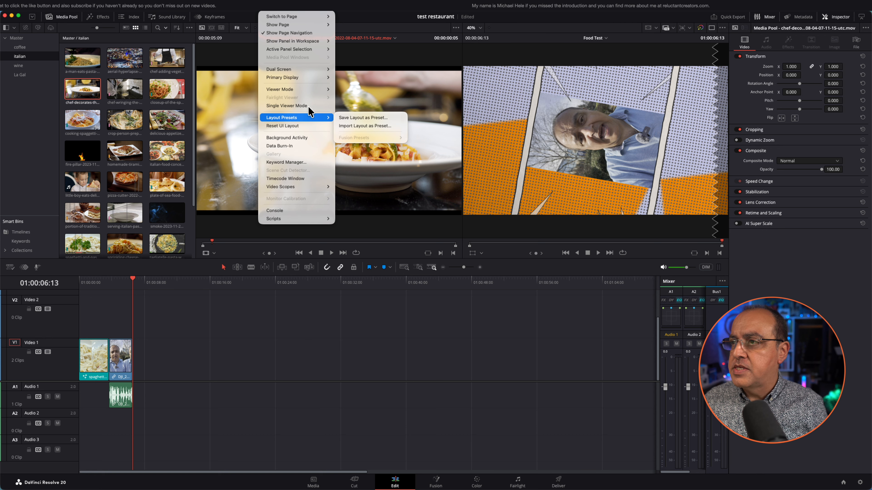
pyautogui.click(367, 29)
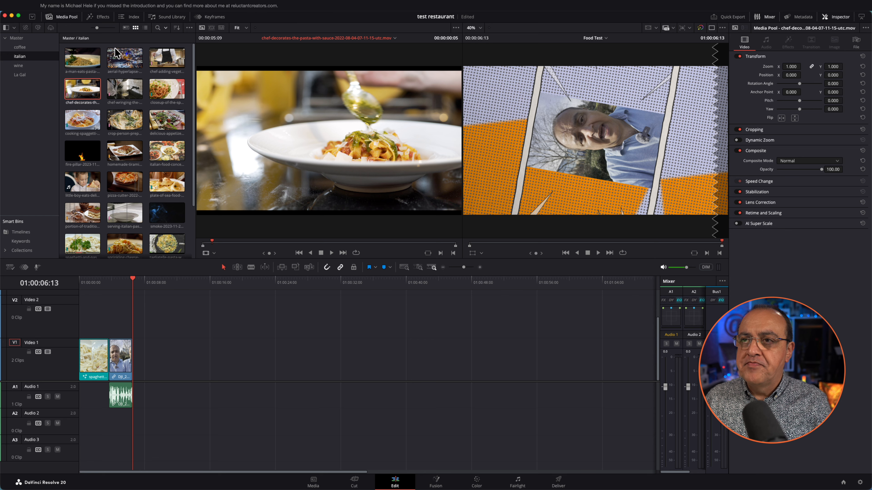
# Step: Delete the DJI clip with its audio and the spaghetti clip from the Food Test timeline
pyautogui.moveTo(169, 441); pyautogui.dragTo(97, 327)
pyautogui.click(159, 335)
pyautogui.click(124, 341)
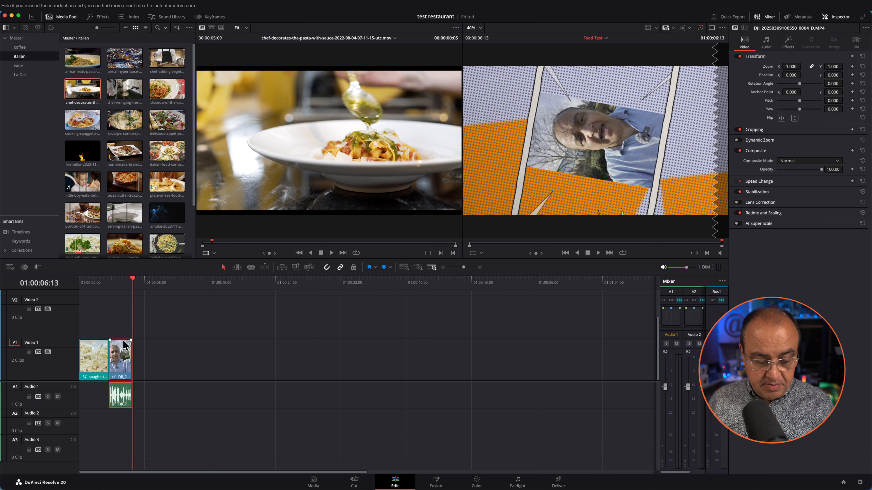
pyautogui.press('Delete')
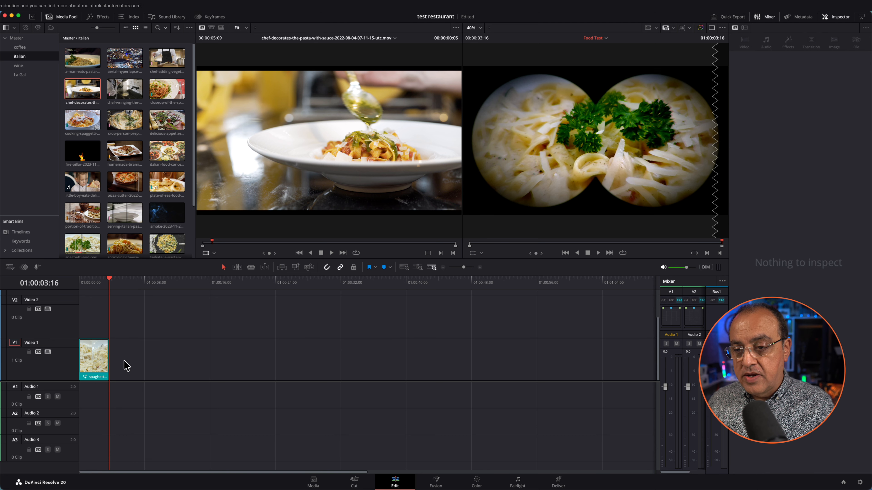
pyautogui.moveTo(104, 381)
pyautogui.mouseDown()
pyautogui.moveTo(103, 362)
pyautogui.moveTo(103, 384)
pyautogui.mouseUp()
pyautogui.click(102, 351)
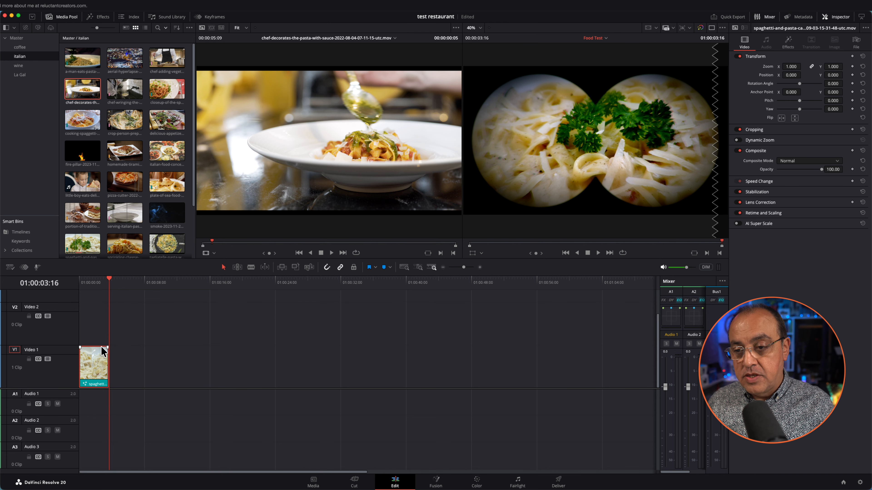
pyautogui.press('Delete')
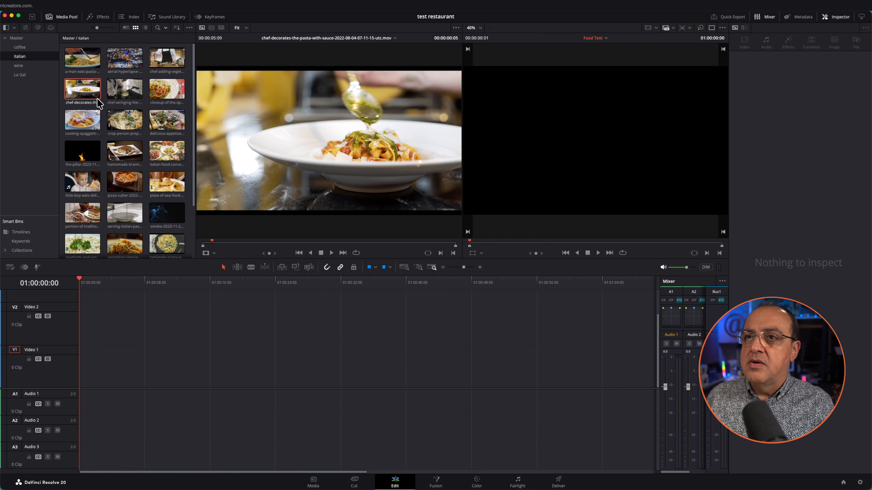
# Step: Compare the italian bin's clips in metadata view and list view, and return to thumbnail view
pyautogui.click(81, 77)
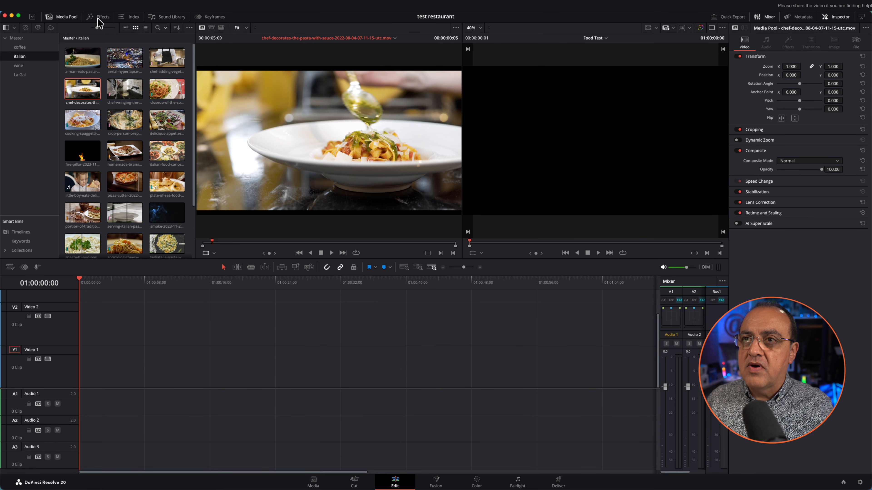
pyautogui.moveTo(97, 28); pyautogui.dragTo(99, 20)
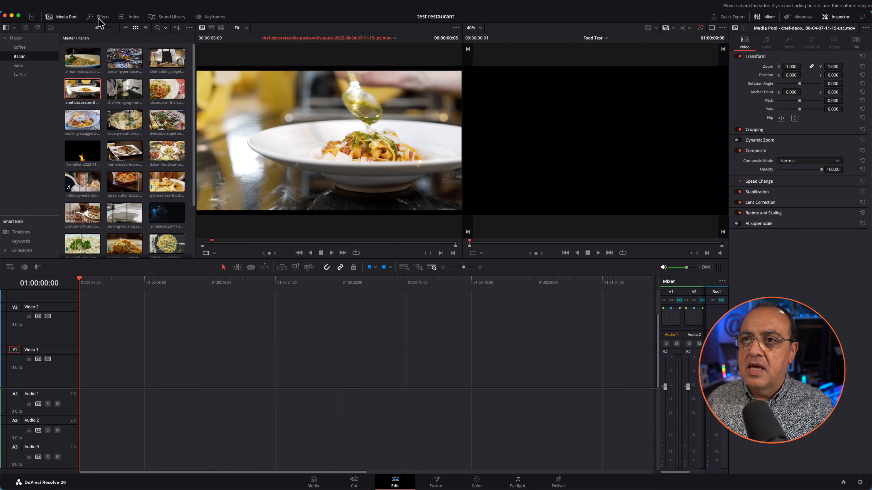
pyautogui.click(126, 28)
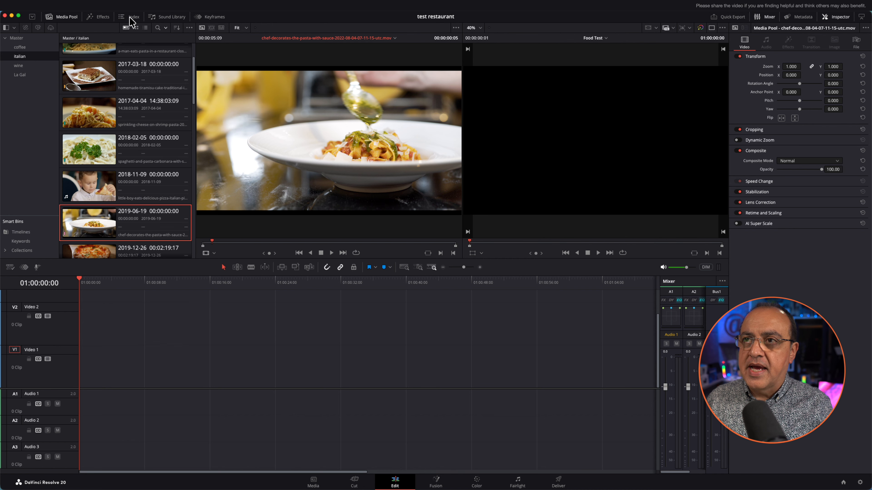
pyautogui.click(136, 27)
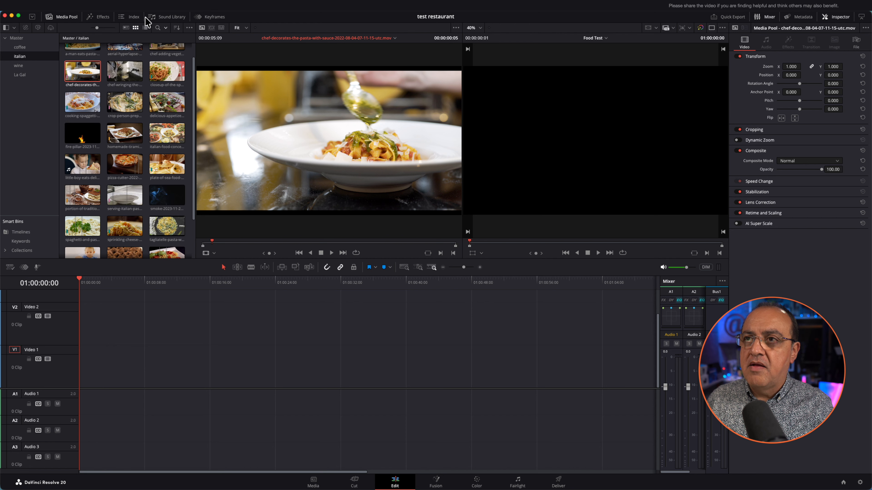
pyautogui.click(146, 26)
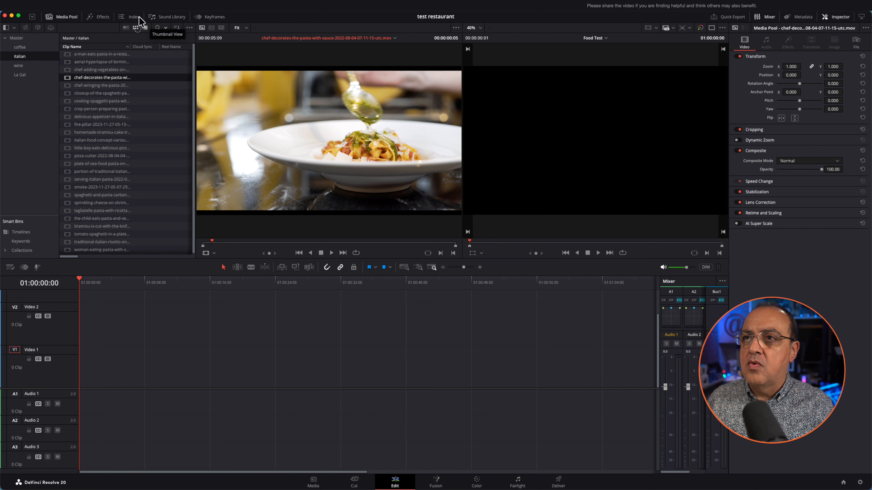
pyautogui.click(136, 27)
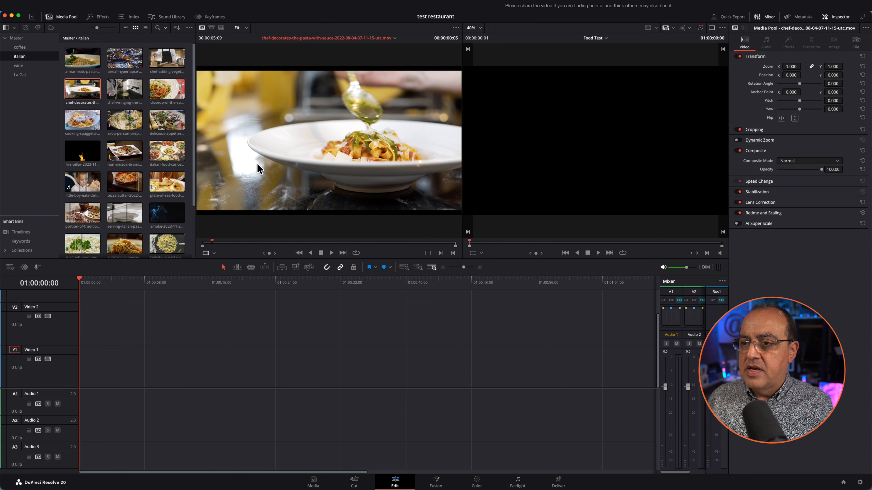
# Step: Play the chef-decorates-the-pasta clip in the source viewer and mark its in point at 00:00:00:18 and out point at 00:00:01:07
pyautogui.click(332, 250)
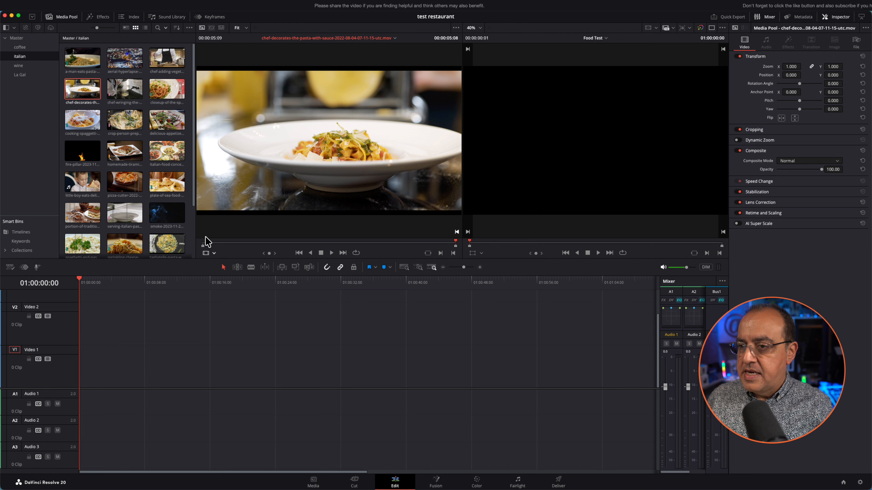
pyautogui.click(205, 244)
pyautogui.moveTo(212, 235); pyautogui.dragTo(240, 235)
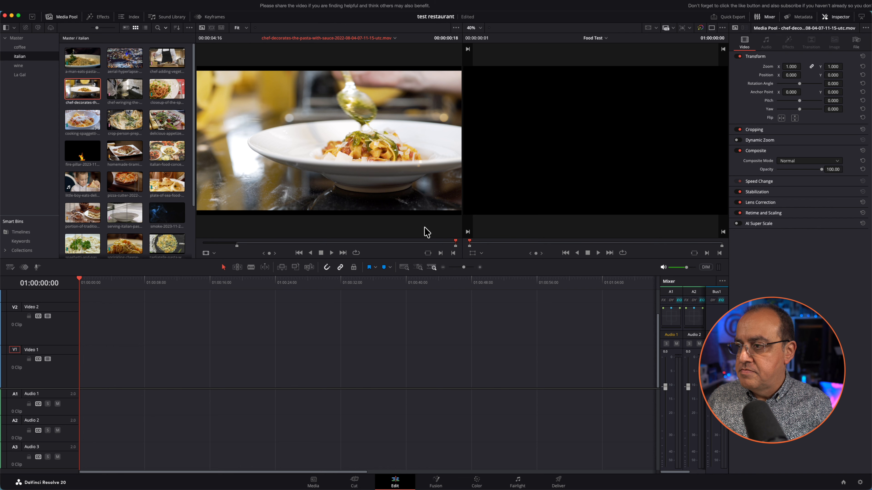
pyautogui.moveTo(457, 229); pyautogui.dragTo(248, 233)
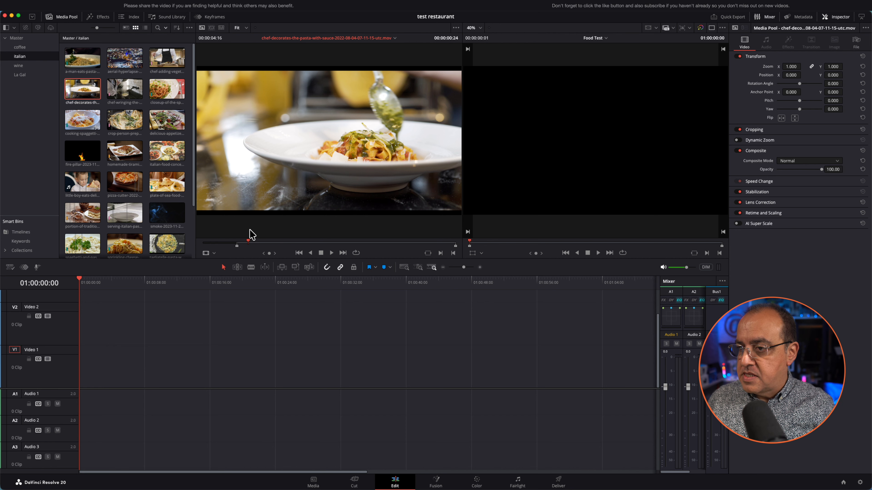
pyautogui.moveTo(255, 232); pyautogui.dragTo(264, 230)
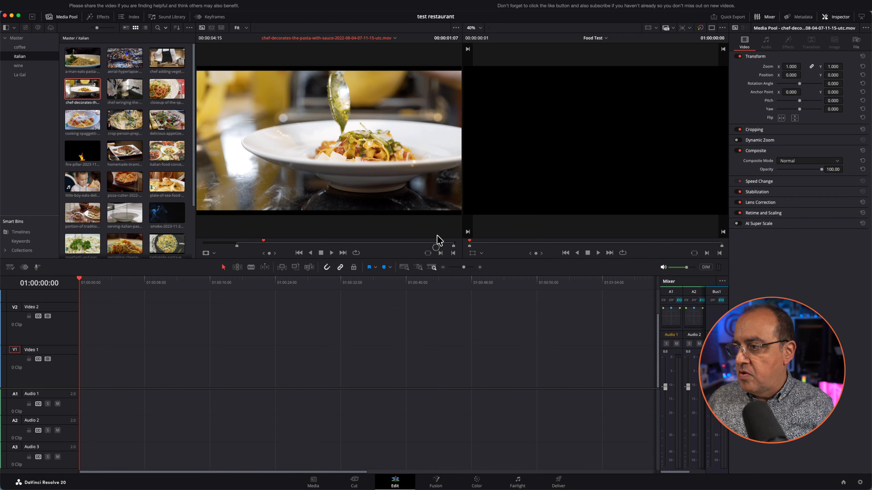
pyautogui.press('o')
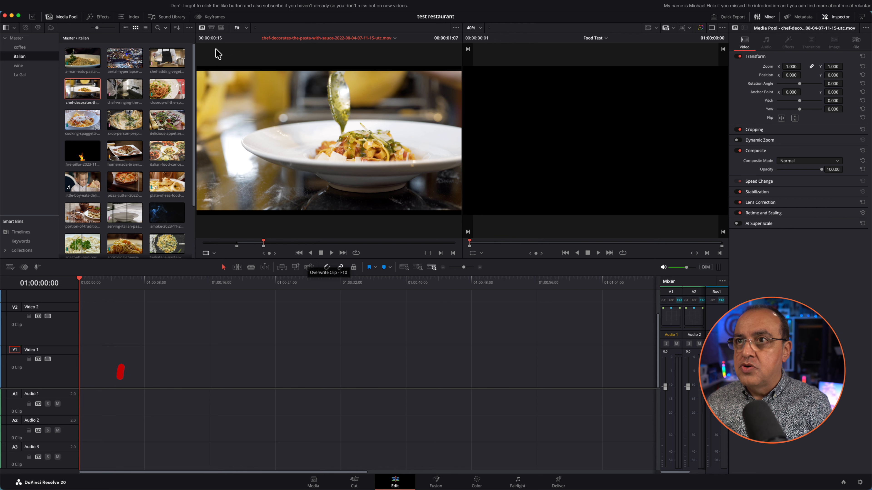
# Step: Review the available edit commands for placing clips, such as Insert, Overwrite, Replace, Place on Top and Append to End of Timeline
pyautogui.click(82, 4)
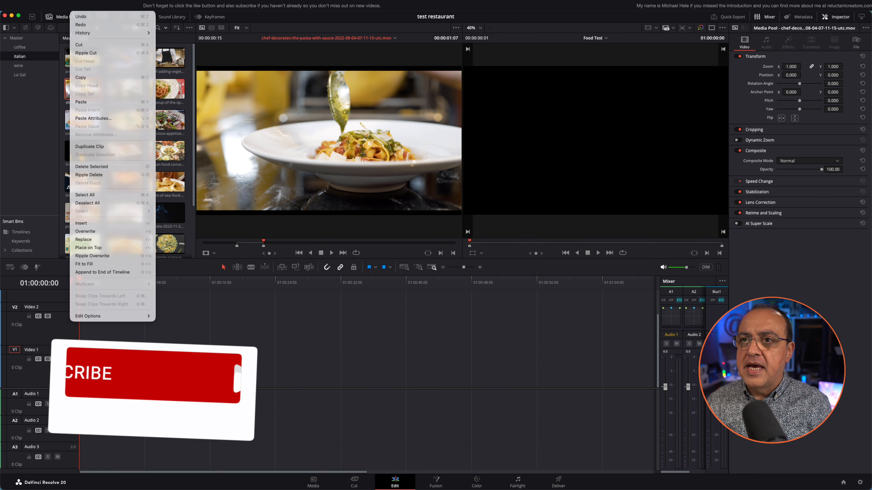
pyautogui.moveTo(95, 5)
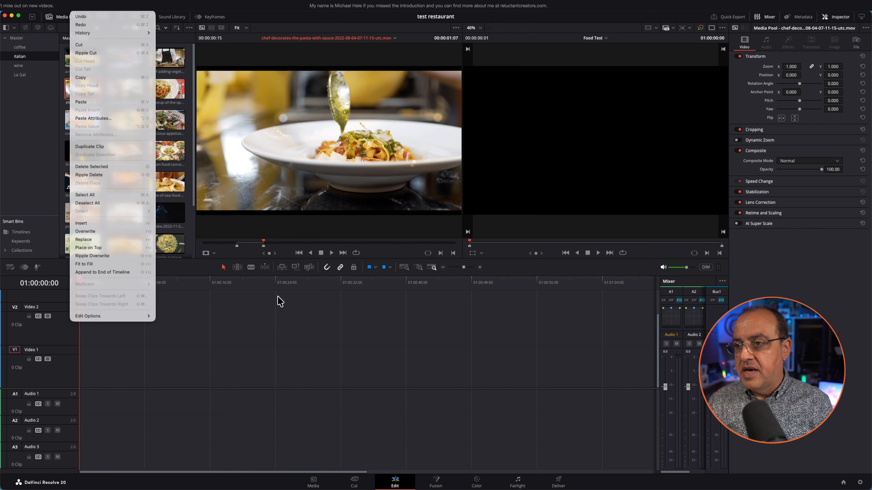
pyautogui.click(359, 13)
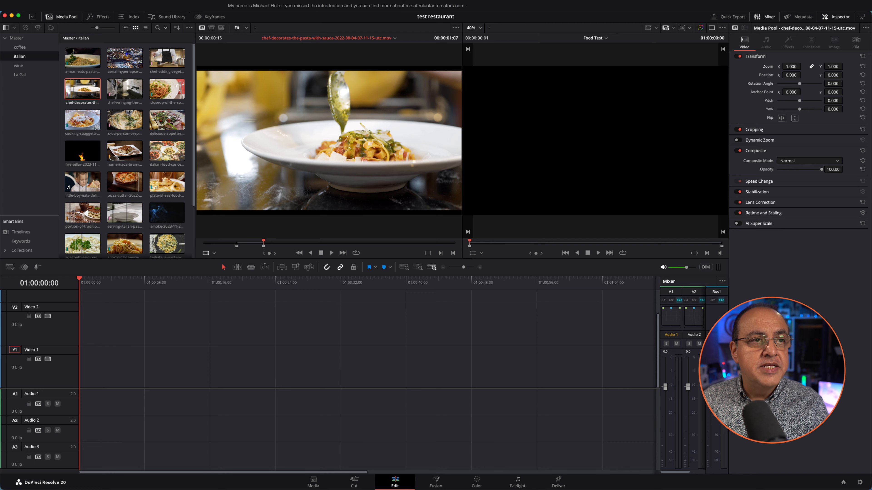
# Step: Check the Function Keys option in the macOS keyboard shortcut settings and close System Settings without changing it
pyautogui.moveTo(1, 206); pyautogui.dragTo(213, 61)
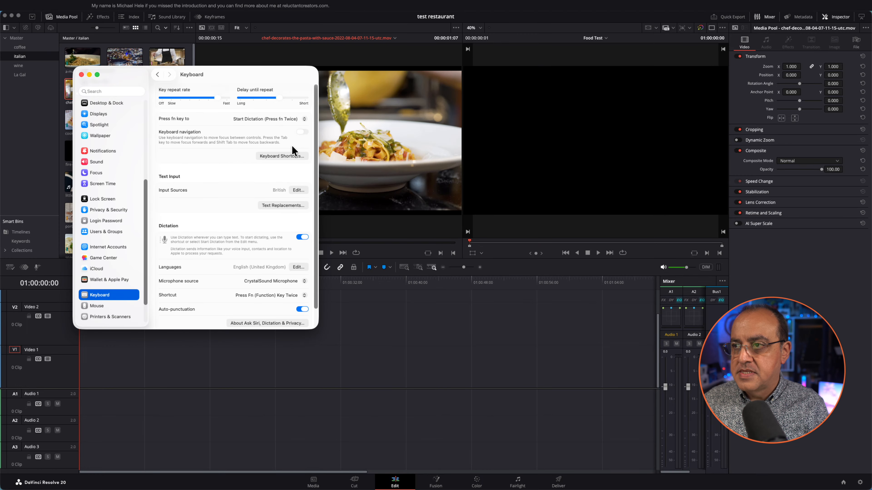
pyautogui.click(292, 149)
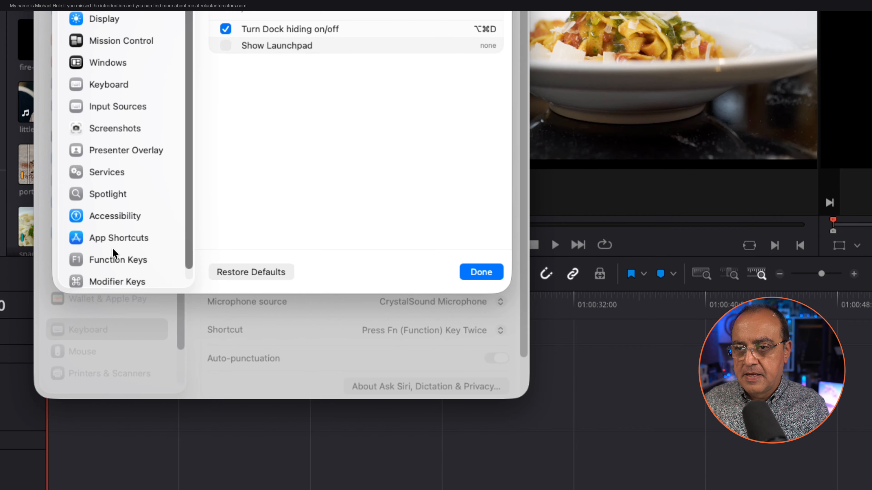
pyautogui.click(117, 260)
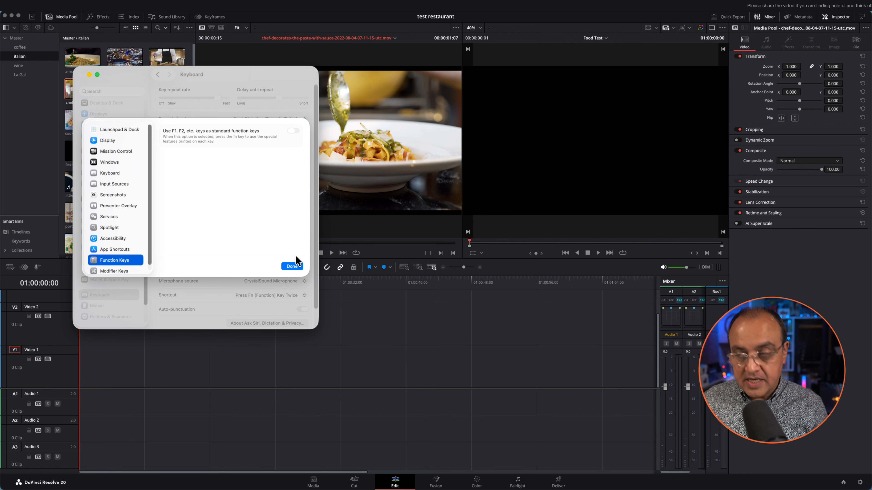
pyautogui.click(294, 265)
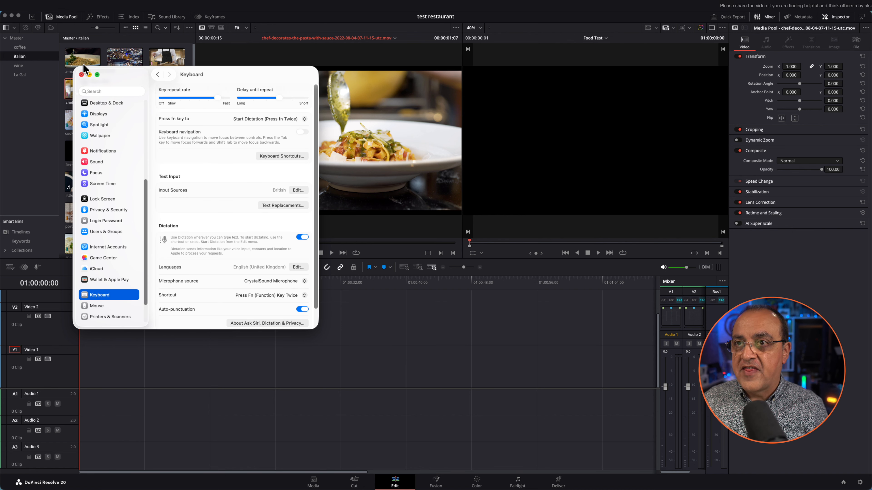
pyautogui.click(81, 75)
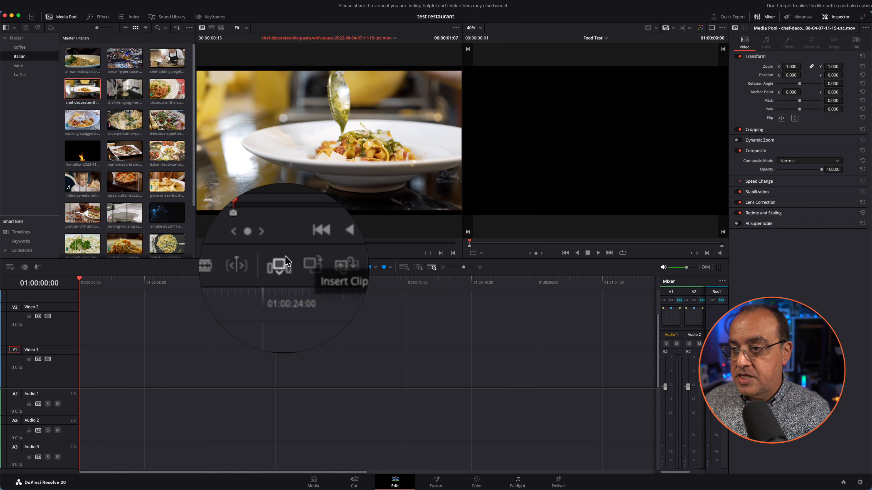
# Step: Insert the marked section of the chef-decorates-the-pasta clip on Video 1 at the start of the Food Test timeline
pyautogui.click(283, 266)
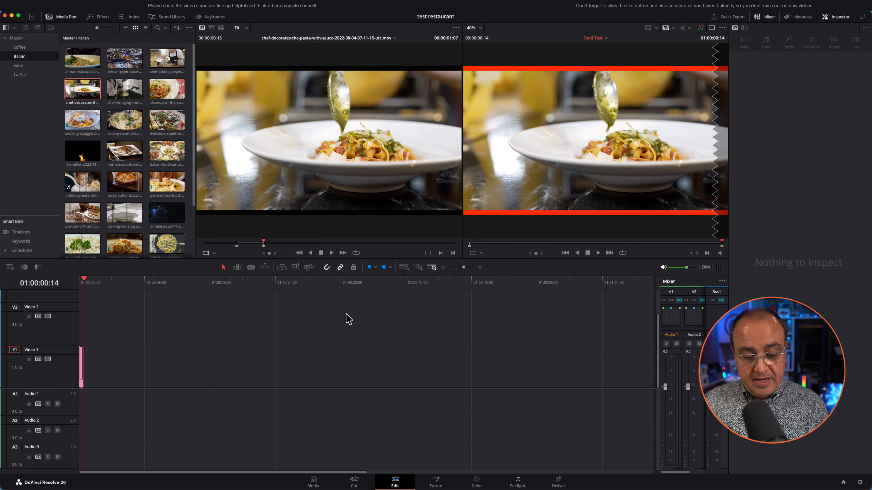
pyautogui.click(410, 268)
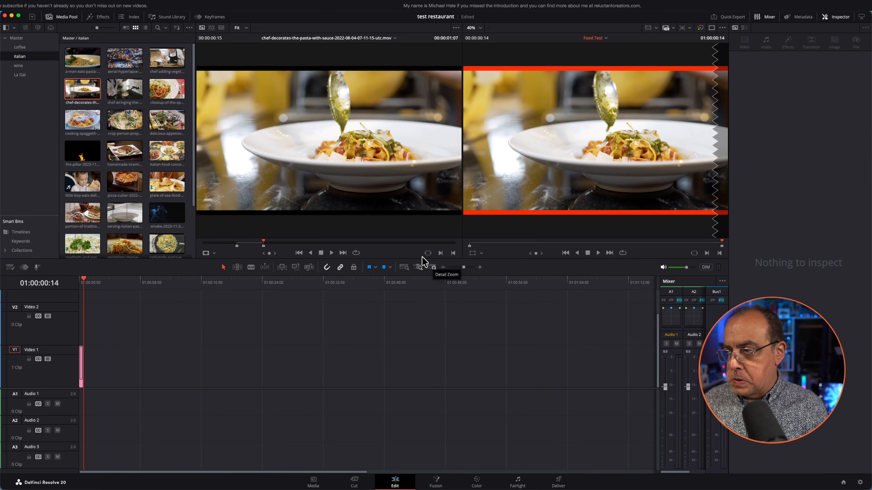
pyautogui.click(422, 258)
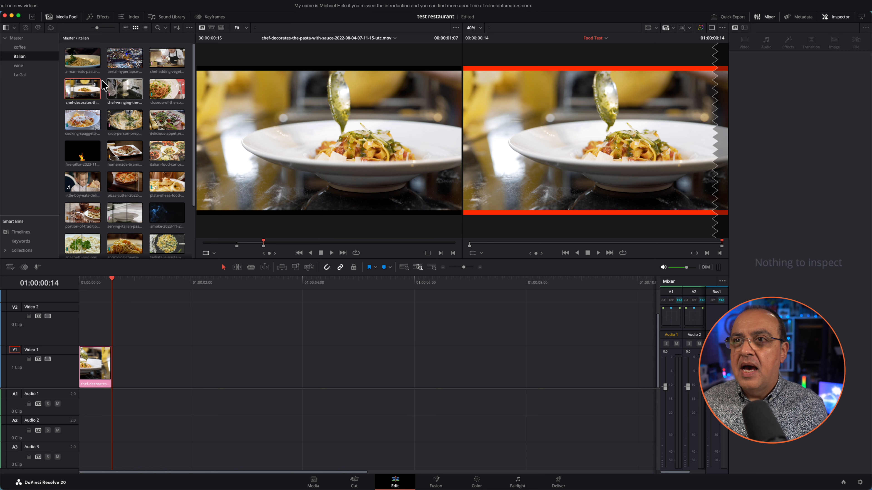
pyautogui.click(137, 295)
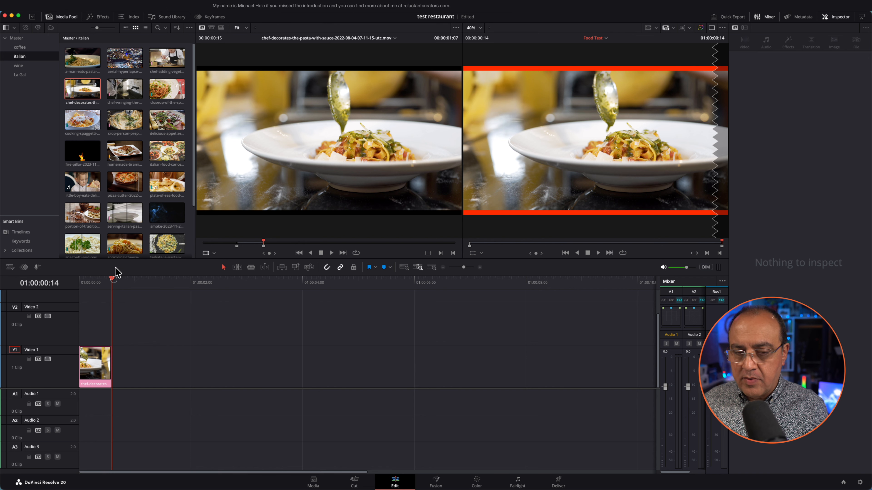
pyautogui.moveTo(114, 272)
pyautogui.mouseDown()
pyautogui.moveTo(78, 273)
pyautogui.moveTo(113, 274)
pyautogui.mouseUp()
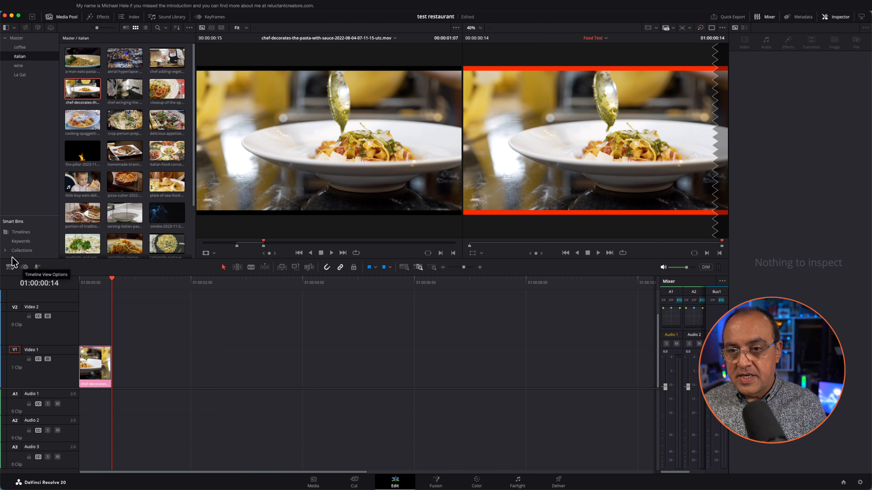
# Step: Review the timeline view options and set the viewer background to black
pyautogui.click(10, 267)
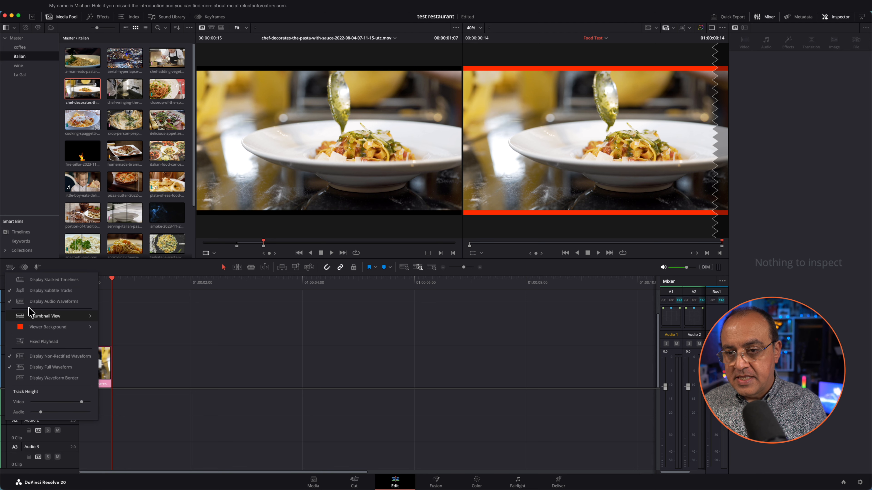
pyautogui.click(14, 255)
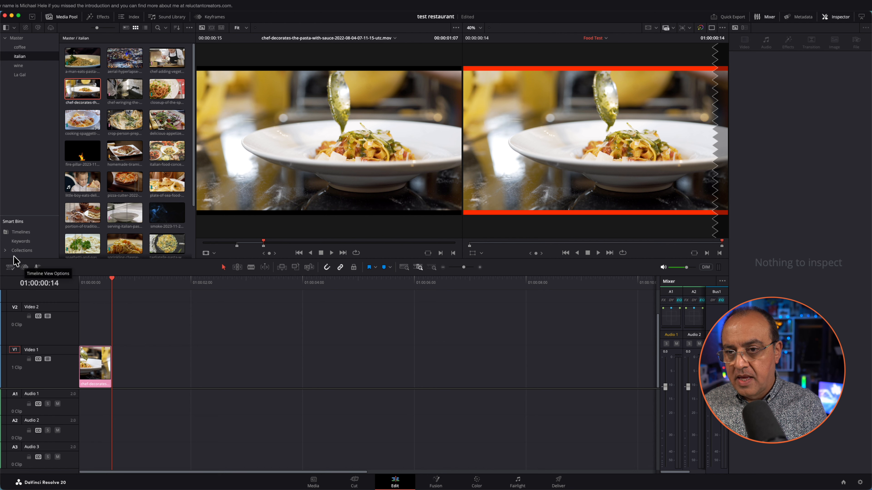
pyautogui.click(14, 257)
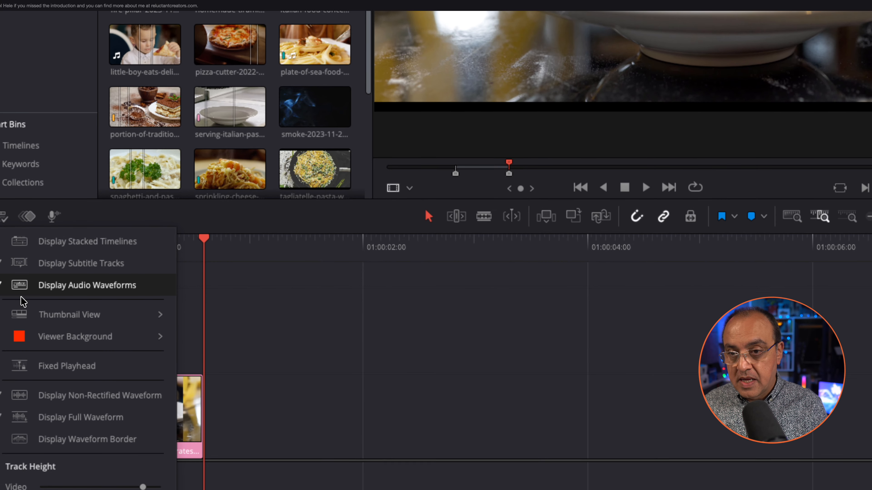
pyautogui.moveTo(44, 344)
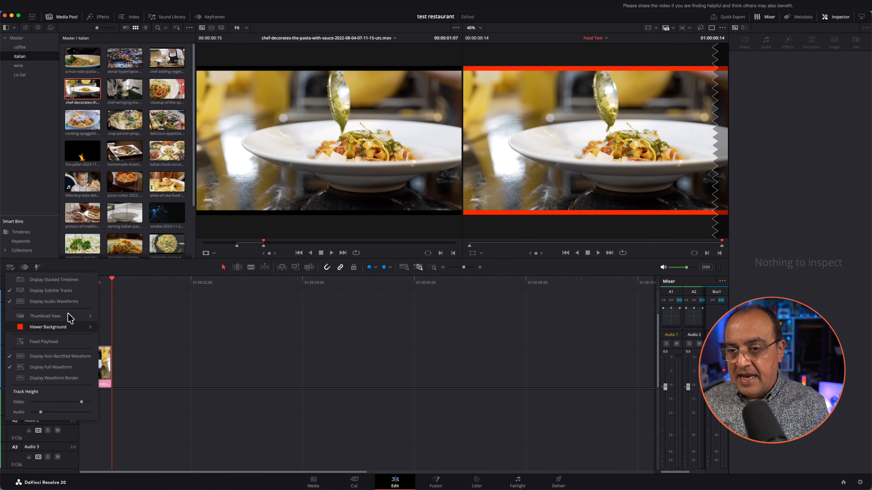
pyautogui.moveTo(67, 323)
pyautogui.click(124, 337)
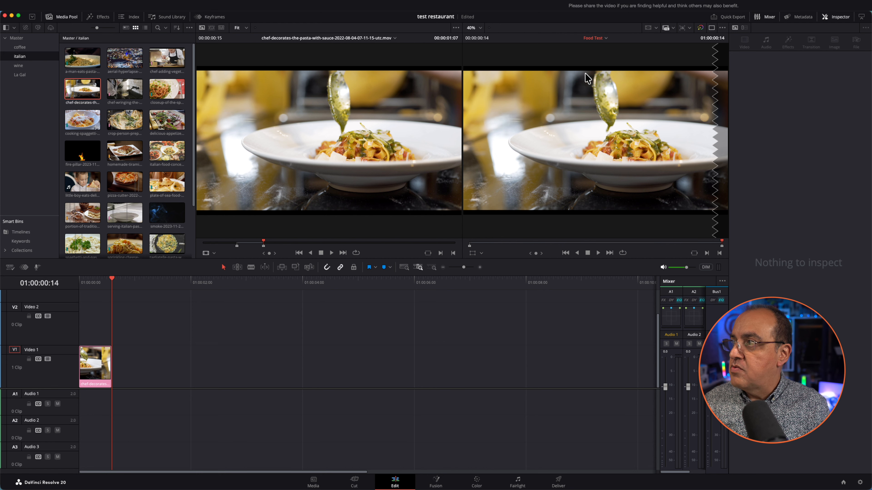
# Step: Set the timeline's viewer background to red
pyautogui.click(11, 266)
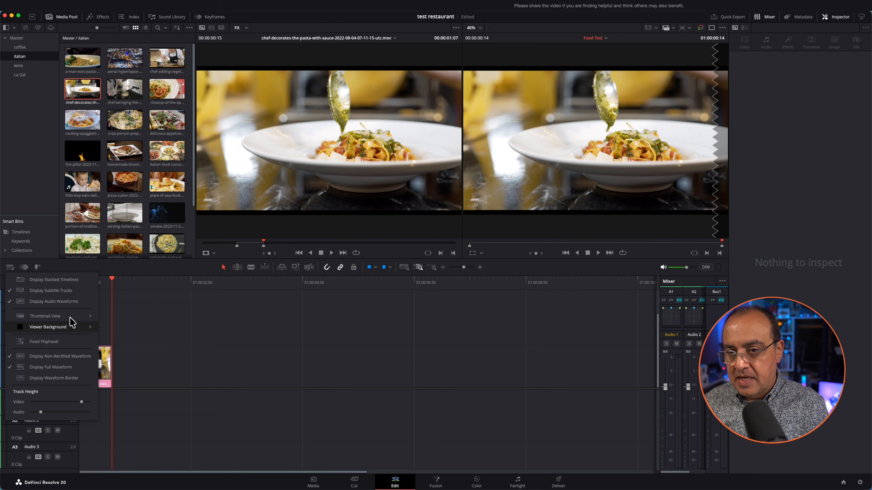
pyautogui.moveTo(70, 326)
pyautogui.click(131, 359)
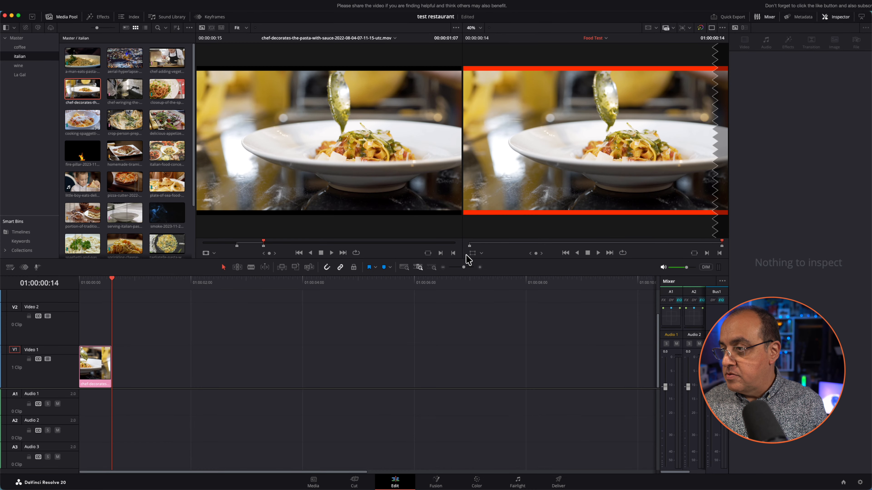
# Step: Load the closeup-of-the-spaghetti-pasta clip from the italian bin into the source viewer and play it through
pyautogui.moveTo(466, 256); pyautogui.dragTo(471, 255)
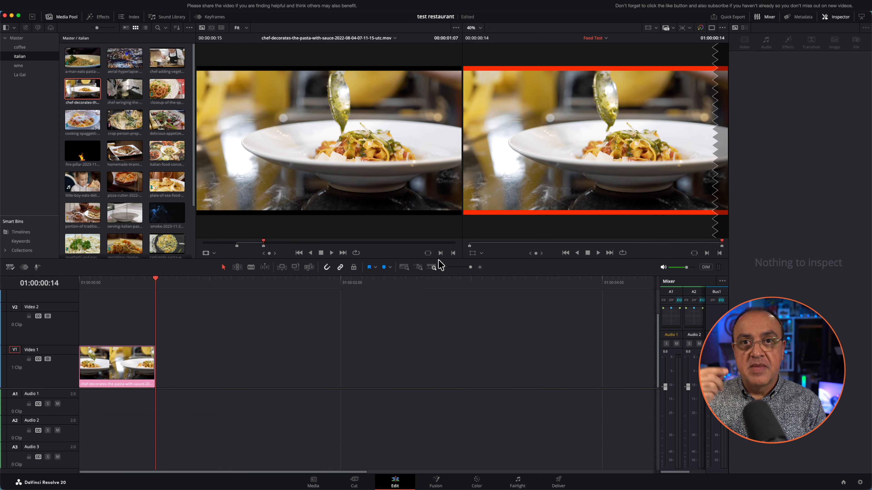
pyautogui.click(87, 84)
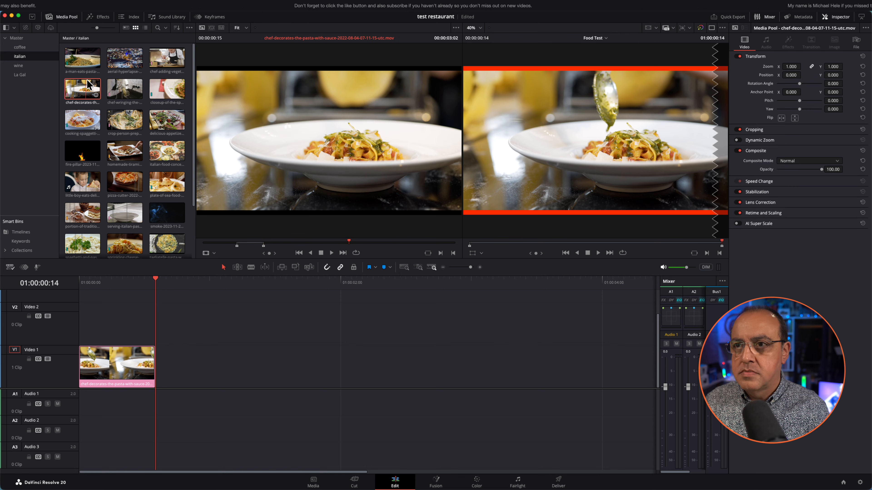
pyautogui.click(169, 77)
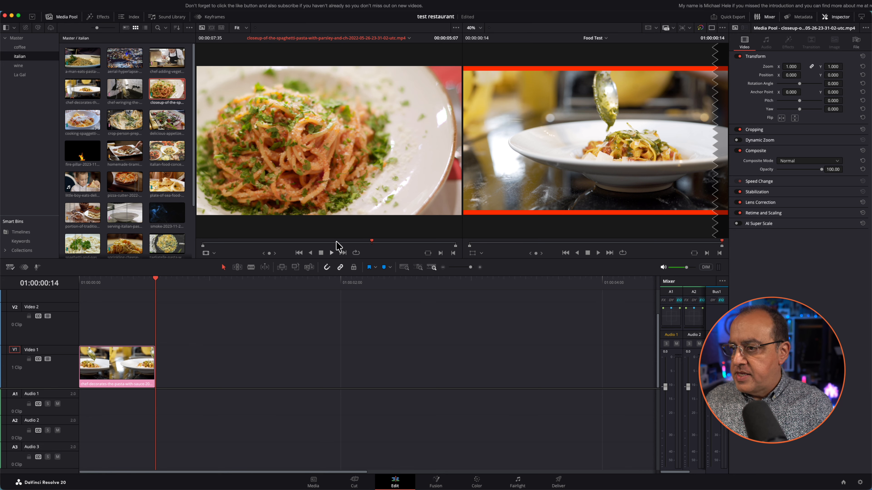
pyautogui.click(332, 253)
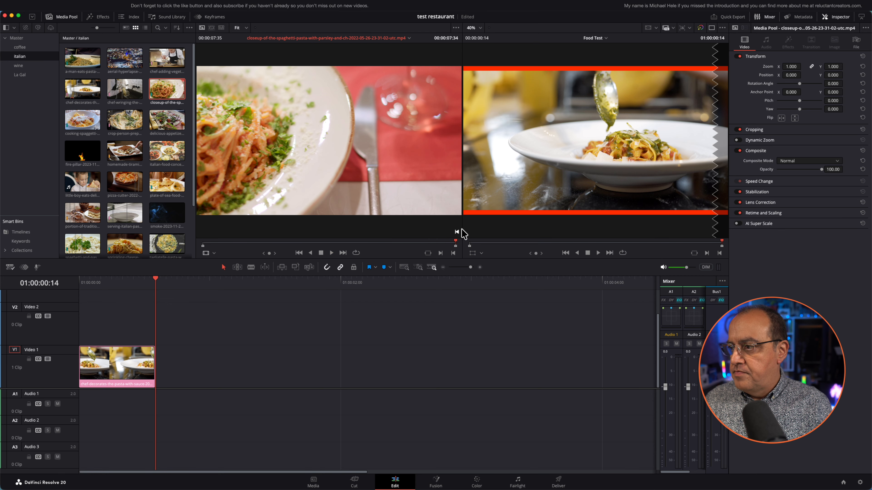
# Step: Mark the closeup-of-the-spaghetti-pasta clip with an In point at 00:00:01:04 and an Out point at 00:00:02:48
pyautogui.moveTo(459, 234); pyautogui.dragTo(206, 238)
pyautogui.press('space')
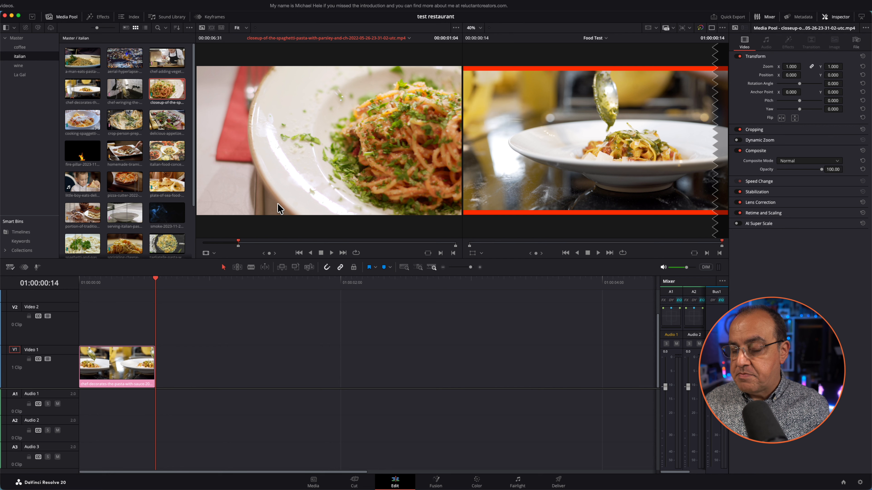
pyautogui.press('space')
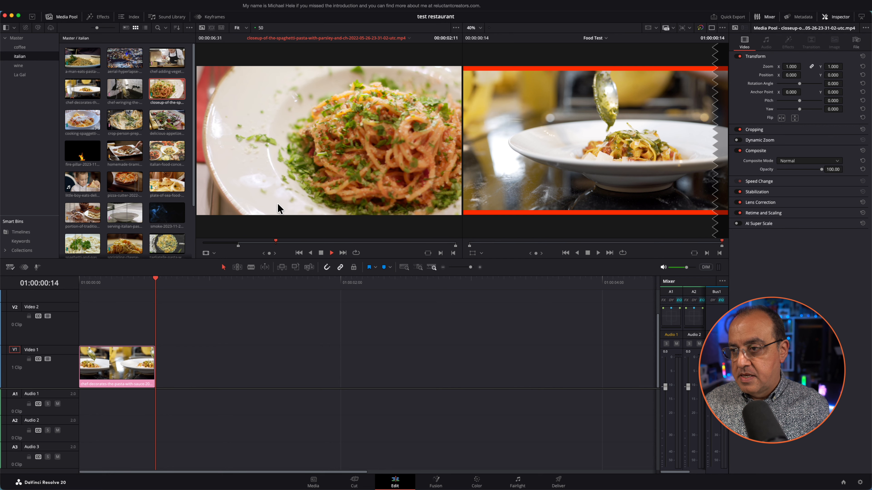
pyautogui.press('space')
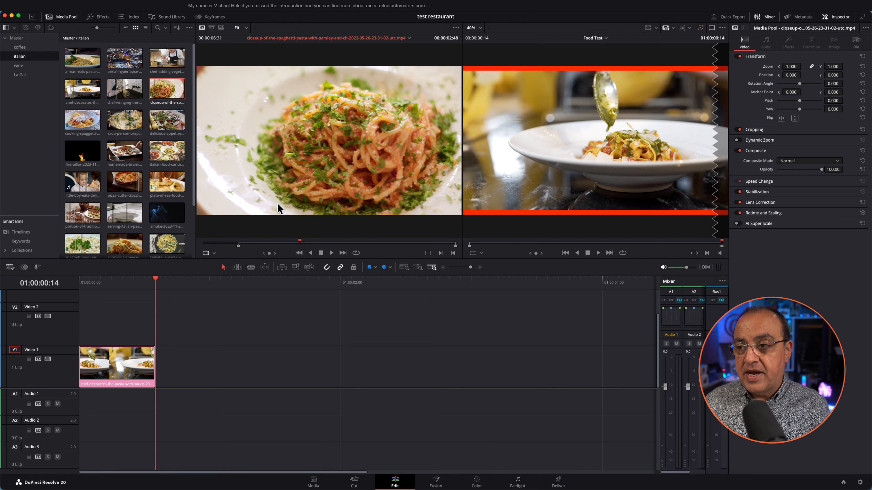
pyautogui.press('o')
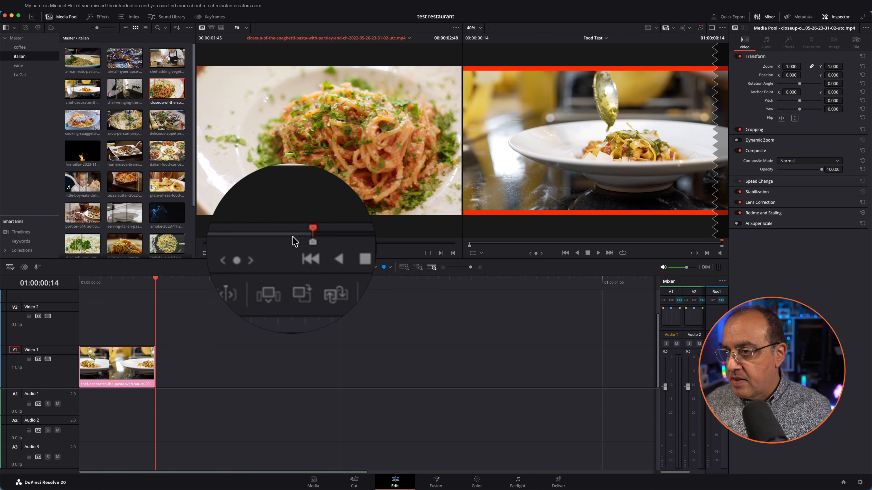
# Step: Lengthen the marked section to 00:00:02:11 by moving its Out point, and clear both marks from the source clip
pyautogui.moveTo(302, 237); pyautogui.dragTo(311, 237)
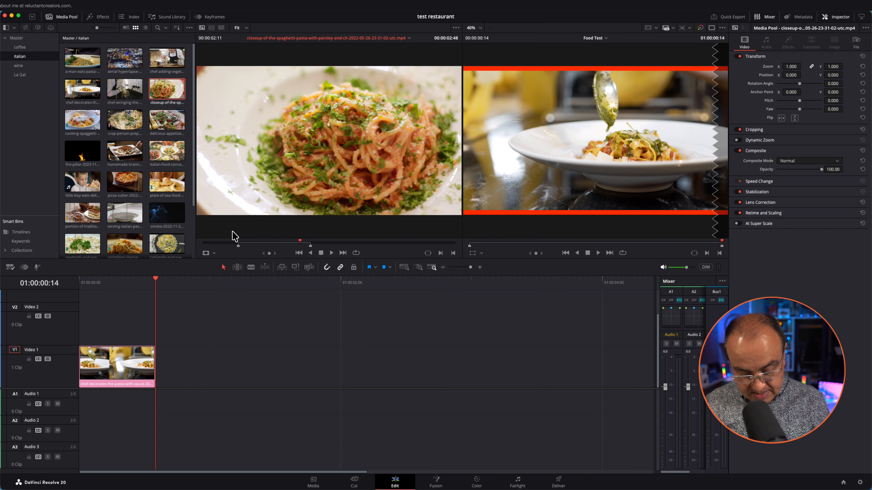
pyautogui.press('alt')
pyautogui.hotkey('alt', 'x')
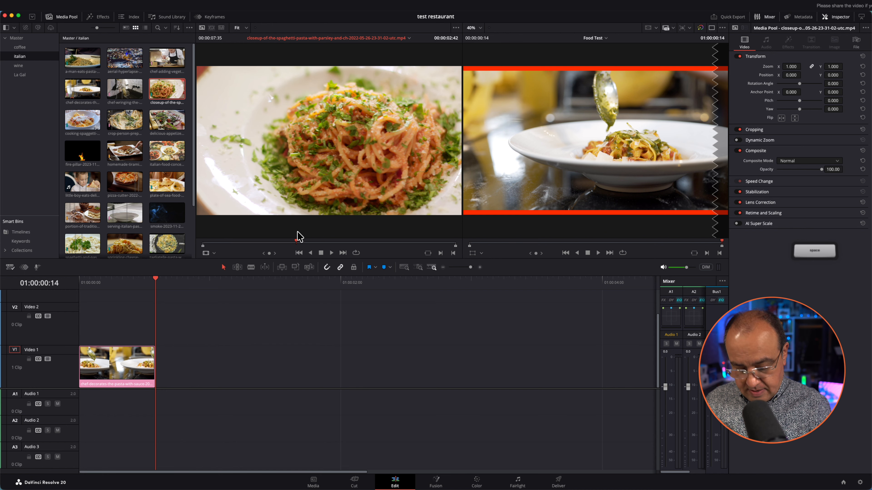
# Step: Mark the closeup-of-the-spaghetti-pasta clip from 00:00:05:16 to 00:00:06:26 and add that section to Video 1 right after the chef-decorates clip
pyautogui.press('space')
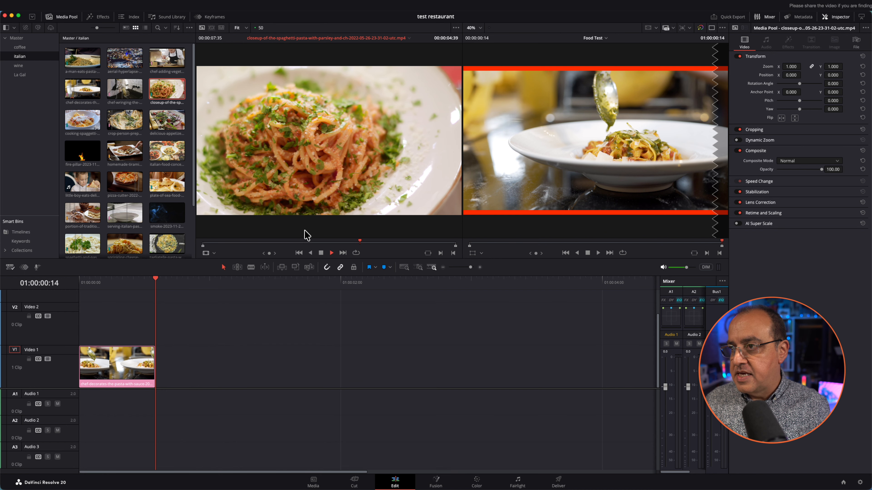
pyautogui.press('space')
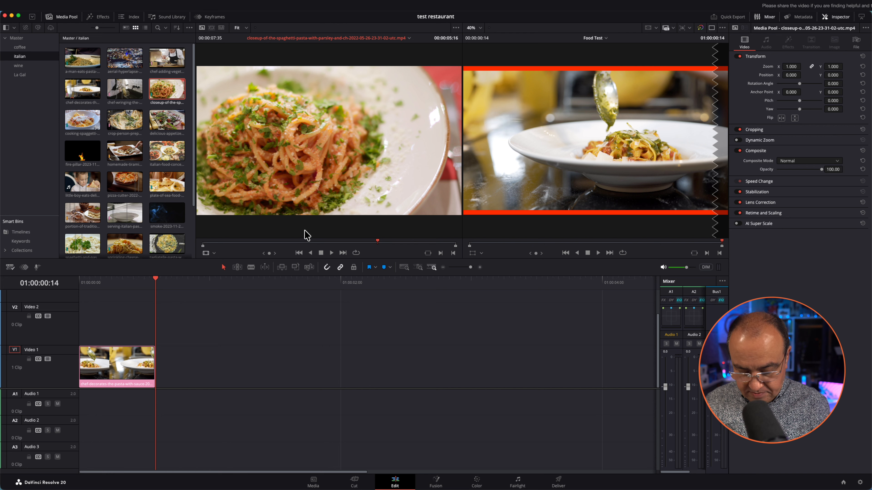
pyautogui.press('i')
pyautogui.press('space')
pyautogui.press('space')
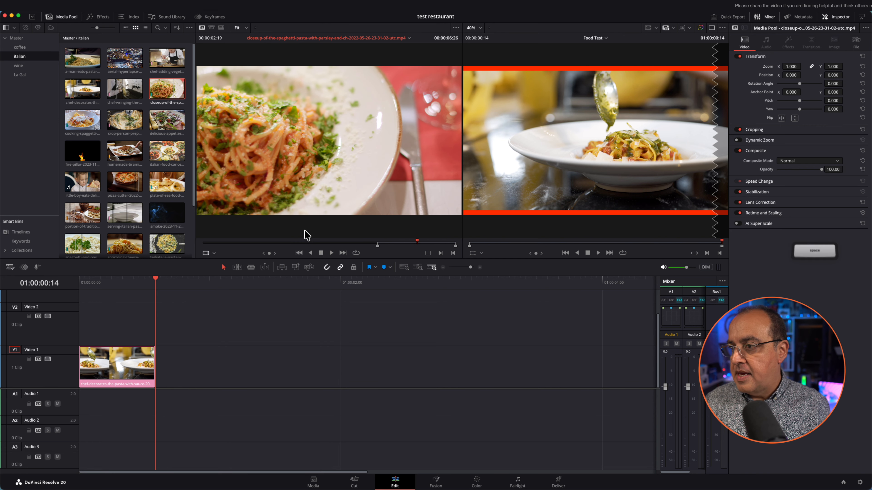
pyautogui.press('o')
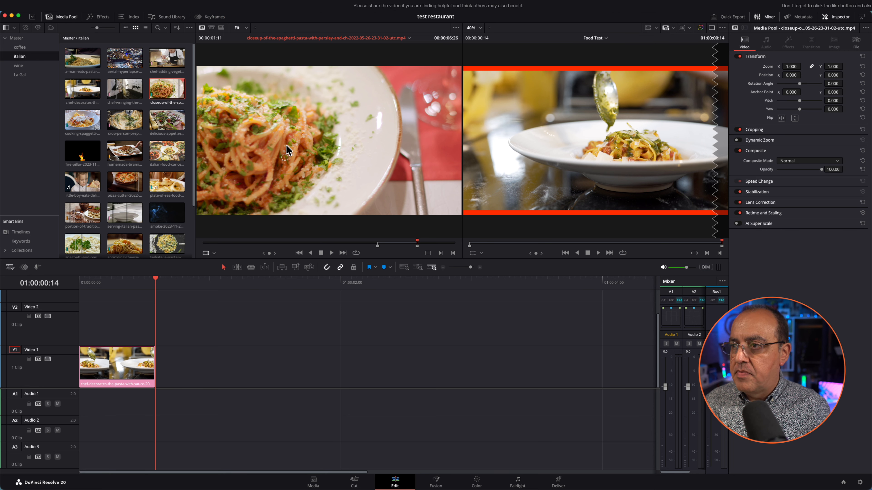
pyautogui.moveTo(287, 150); pyautogui.dragTo(686, 80)
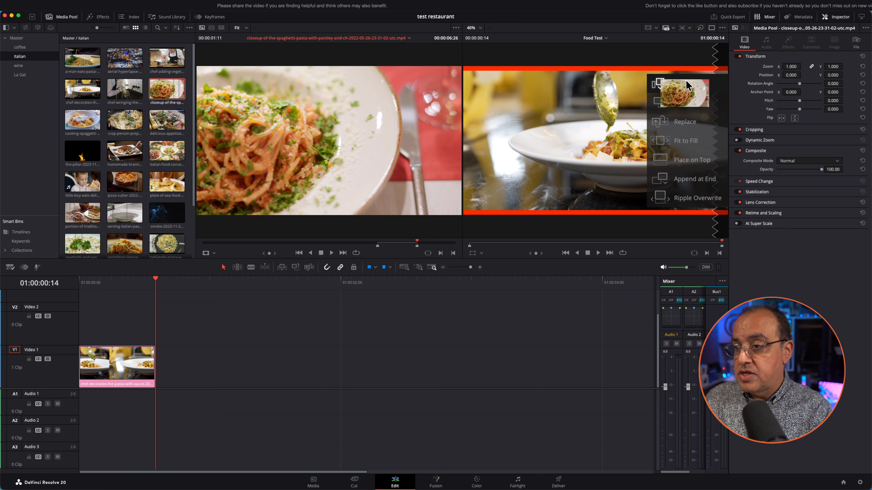
pyautogui.moveTo(686, 80); pyautogui.dragTo(681, 167)
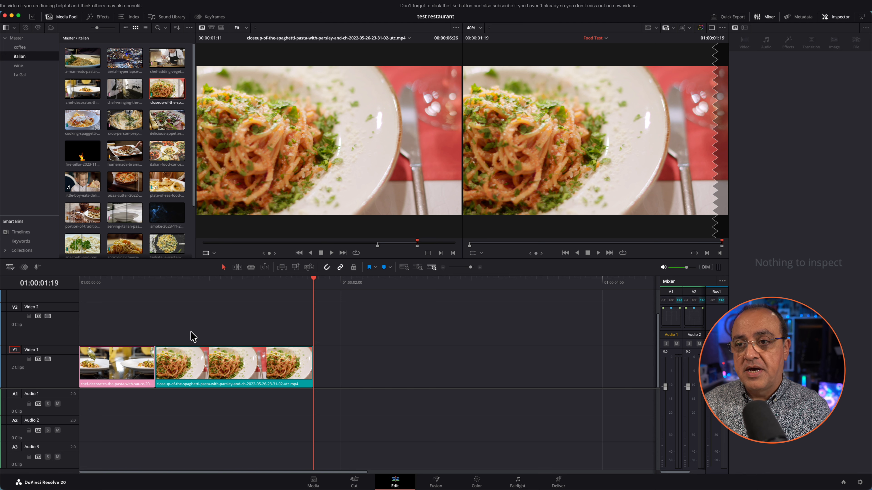
# Step: Load the cooking-spagetti-pasta clip into the source viewer and mark its In point at 00:00:12:17
pyautogui.click(82, 110)
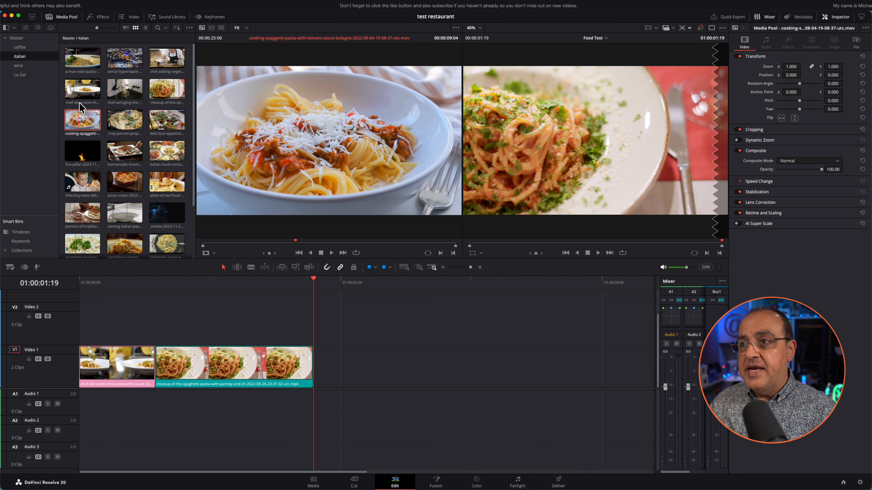
pyautogui.click(332, 244)
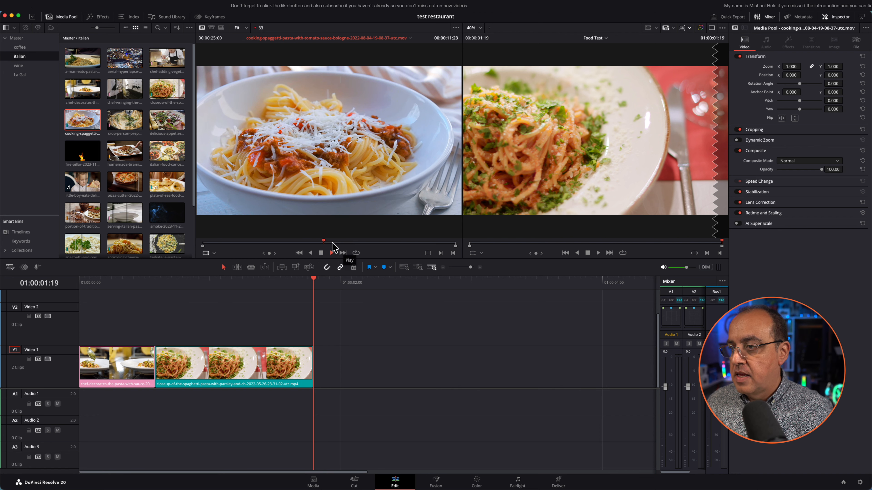
pyautogui.press('space')
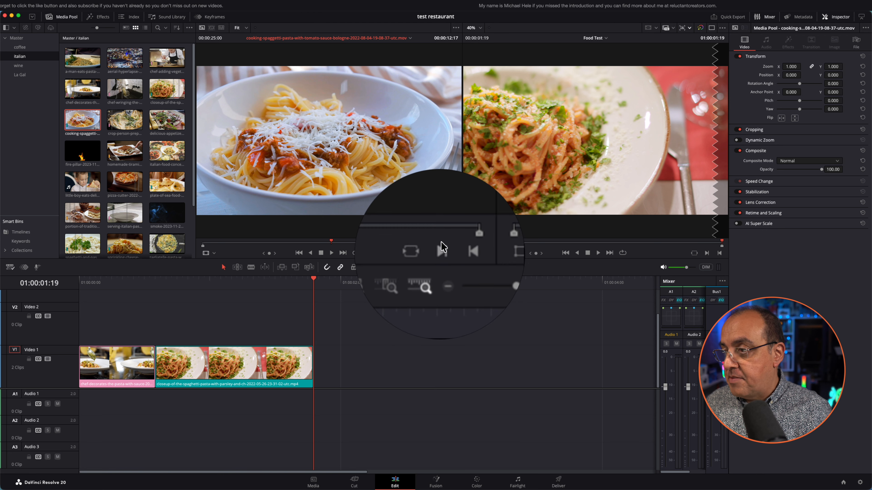
pyautogui.click(441, 251)
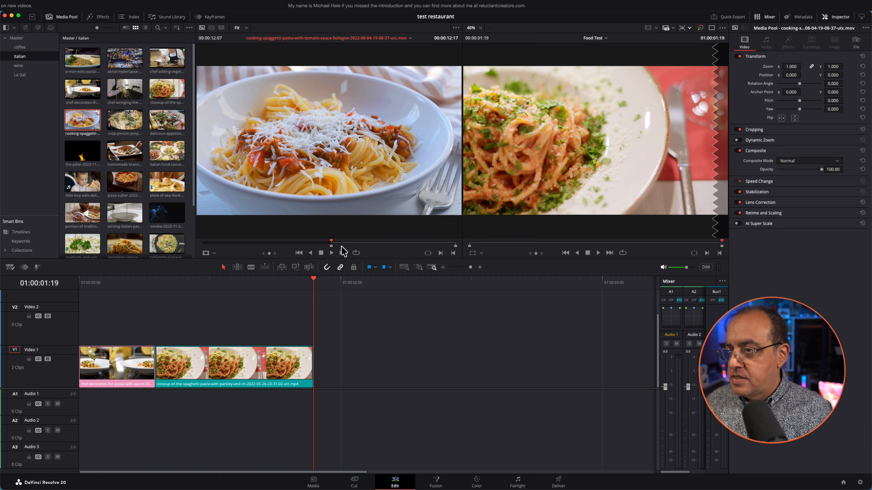
# Step: Mark the cooking-spagetti-pasta clip's Out point at 00:00:15:22 and insert the marked section after the last clip on Video 1
pyautogui.press('space')
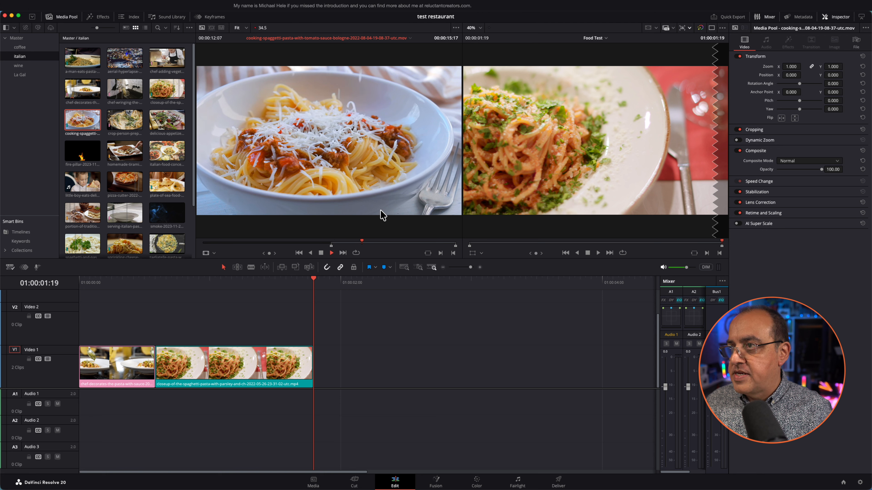
pyautogui.press('space')
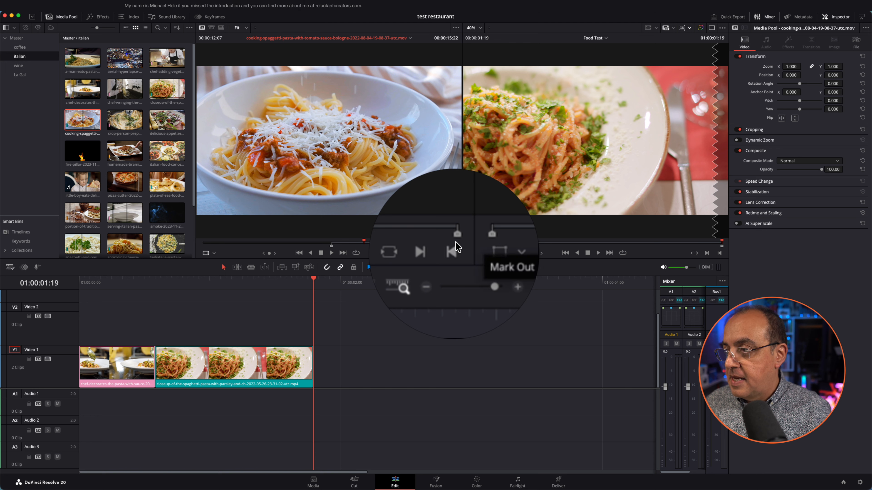
pyautogui.click(454, 251)
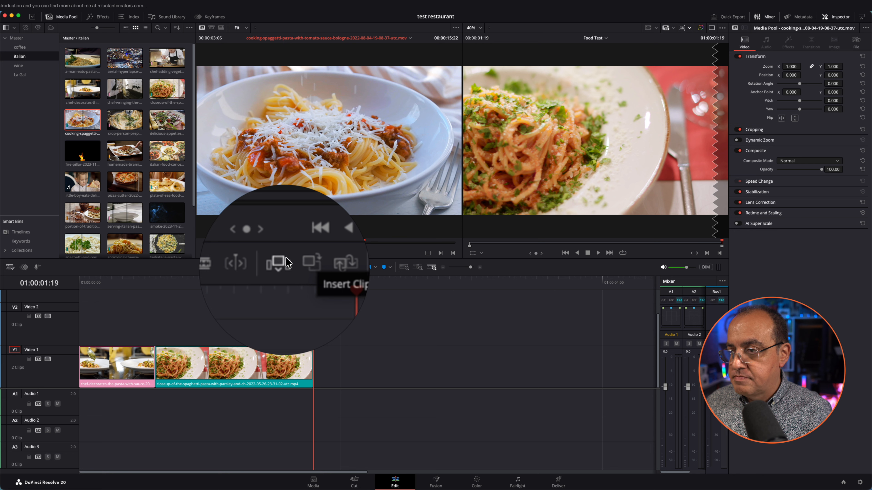
pyautogui.click(285, 257)
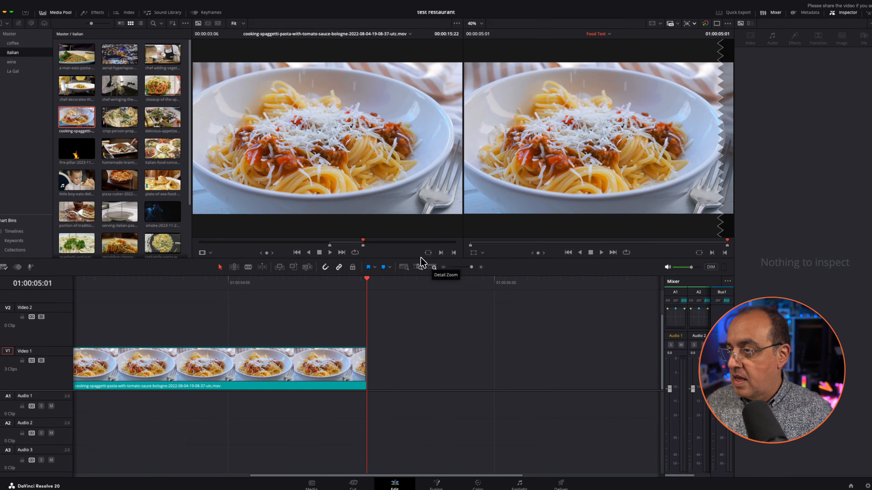
pyautogui.click(421, 264)
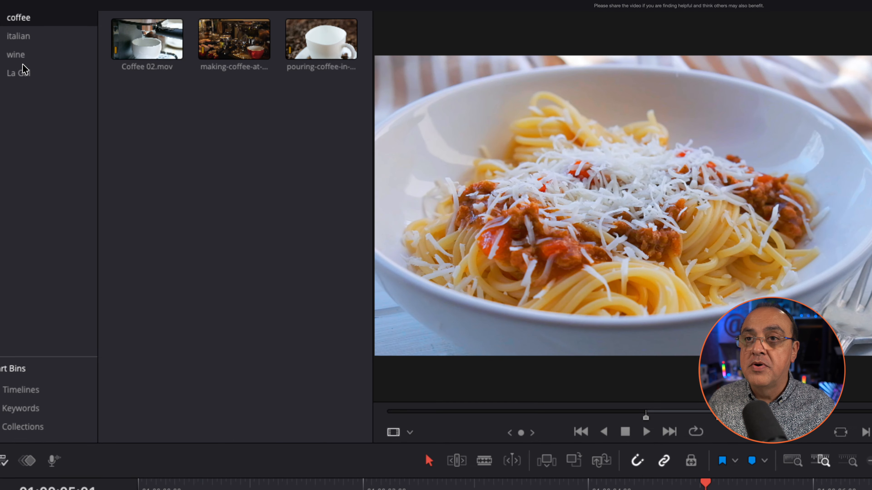
# Step: Load IMG_7048.MOV from the La Gal bin into the source viewer and clear its existing In and Out points
pyautogui.click(22, 71)
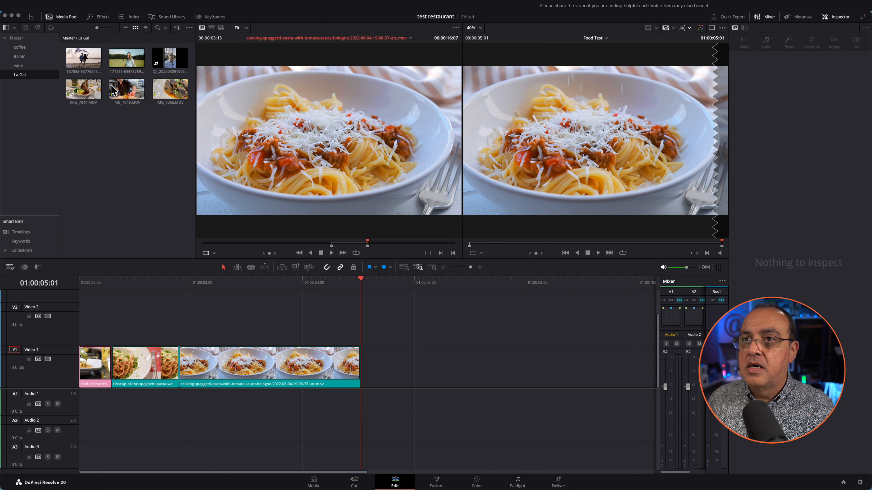
pyautogui.doubleClick(132, 84)
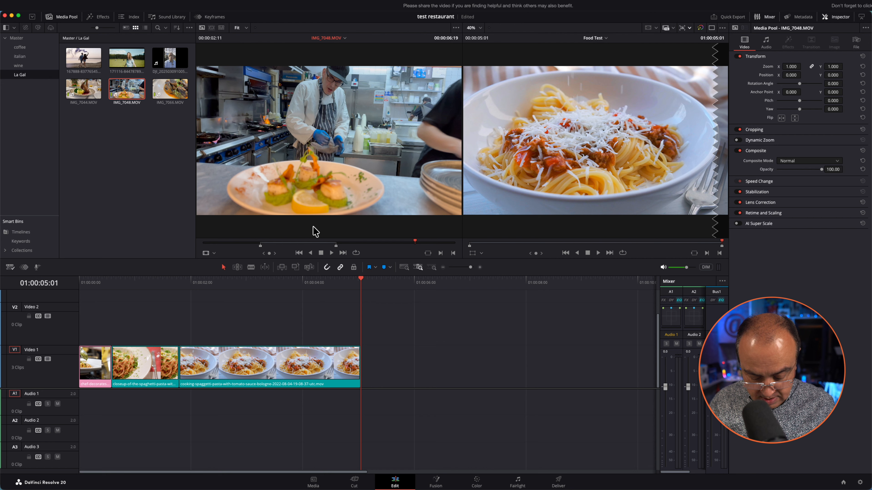
pyautogui.press('alt')
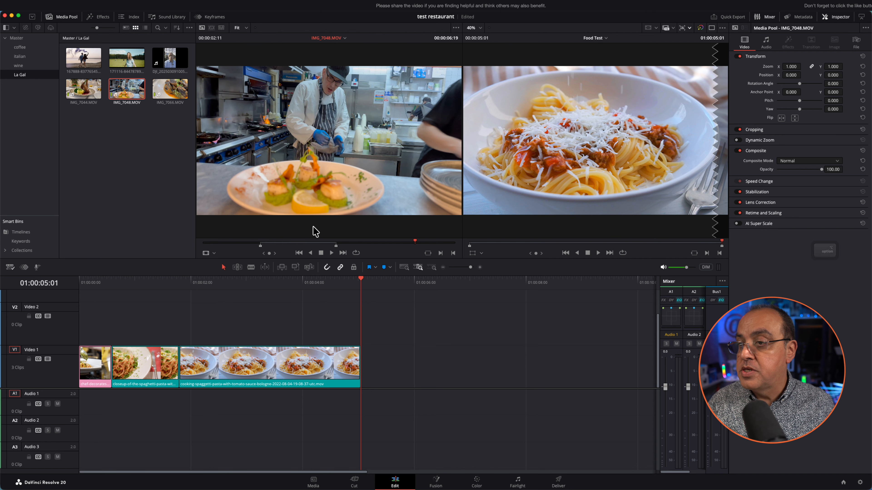
pyautogui.hotkey('alt', 'x')
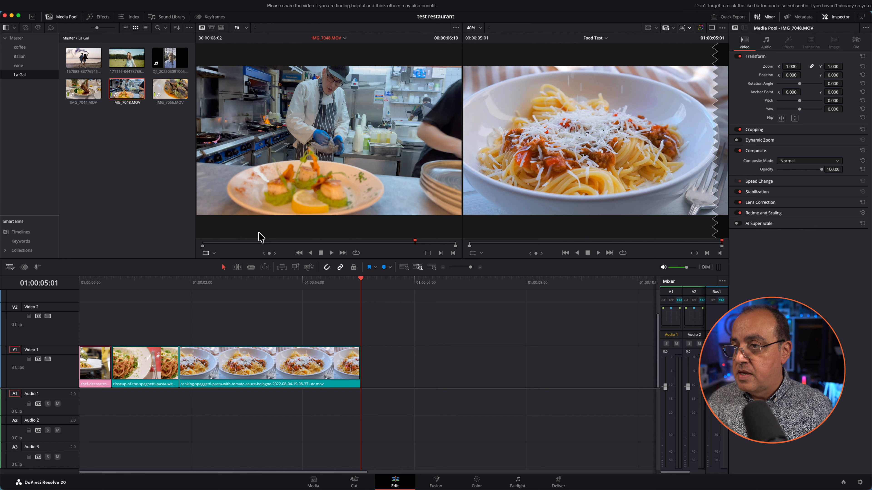
# Step: Mark IMG_7048.MOV with an In point at 00:00:00:23 and an Out point at 00:00:02:23
pyautogui.click(224, 239)
pyautogui.press('space')
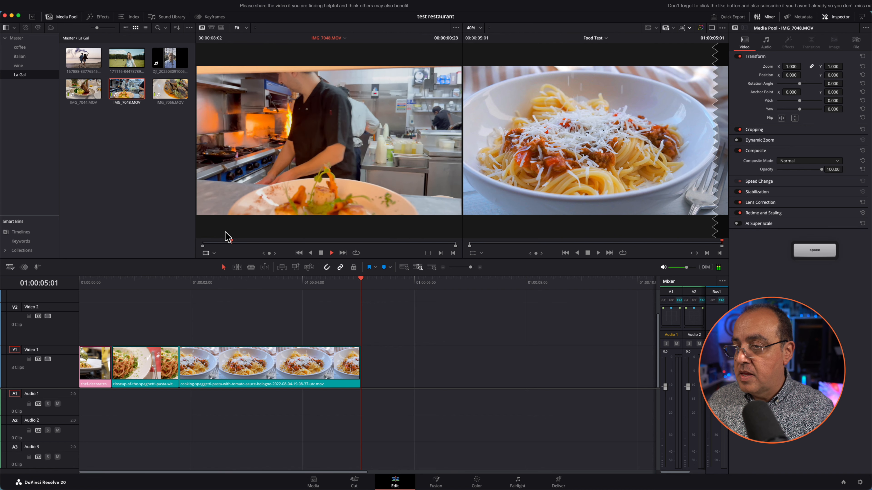
pyautogui.press('space')
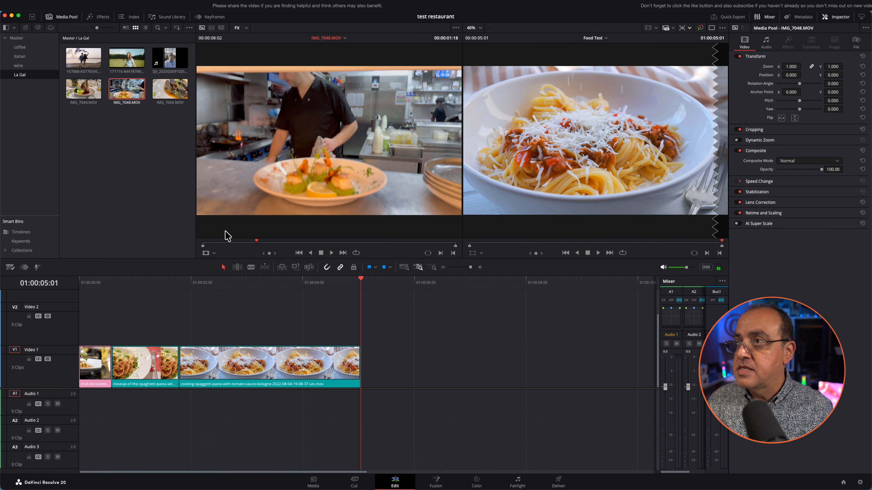
pyautogui.click(249, 240)
pyautogui.moveTo(251, 237); pyautogui.dragTo(233, 237)
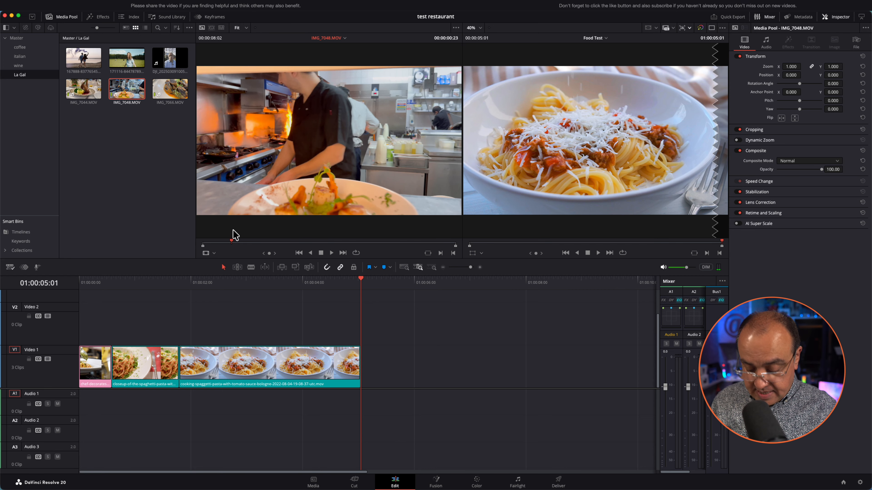
pyautogui.press('i')
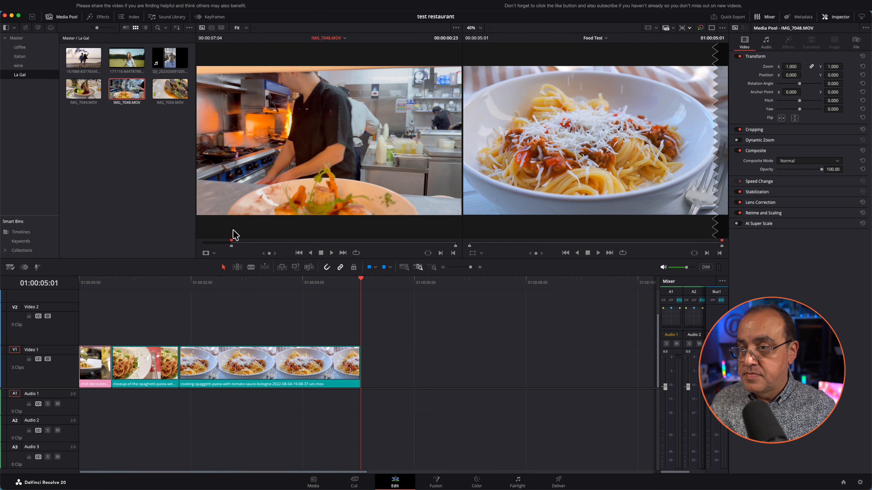
pyautogui.press('space')
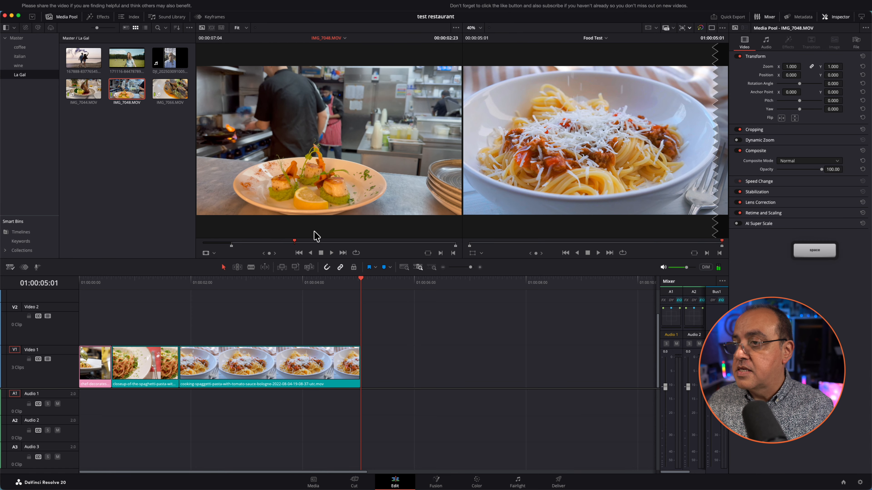
pyautogui.press('o')
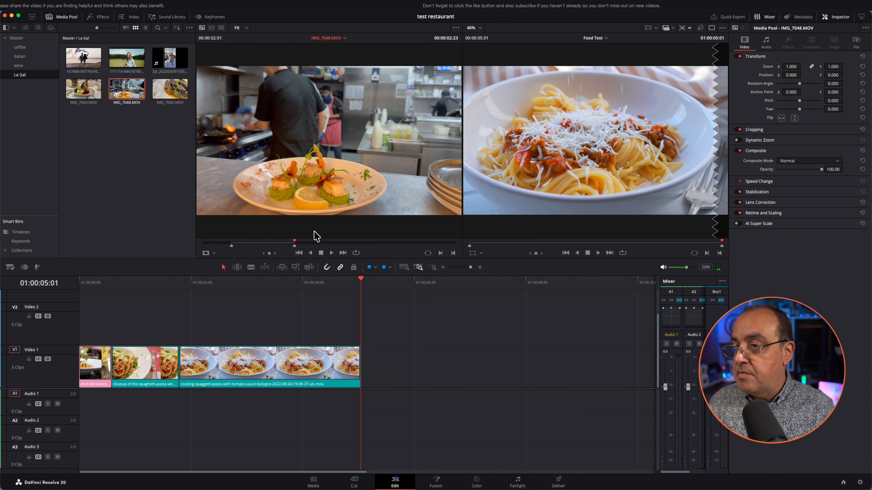
# Step: Play IMG_7048.MOV past its marked section and extend its Out point to 00:00:03:14 in the source viewer
pyautogui.moveTo(311, 225)
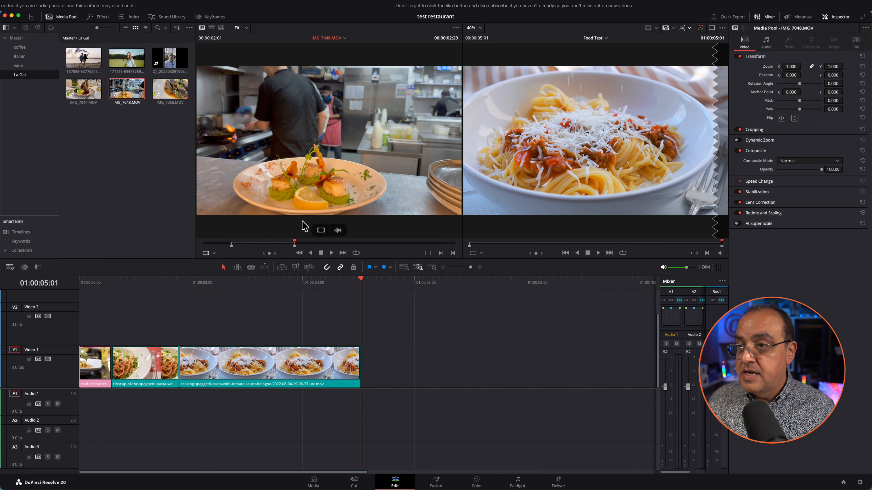
pyautogui.press('space')
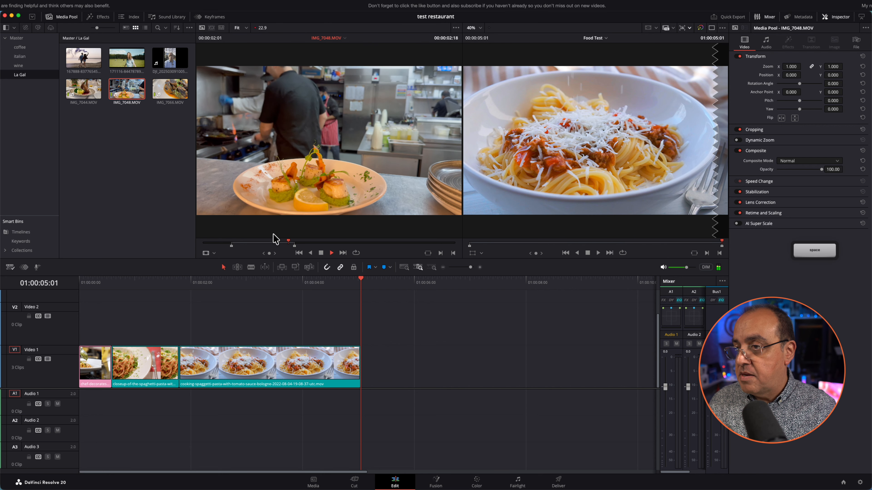
pyautogui.press('space')
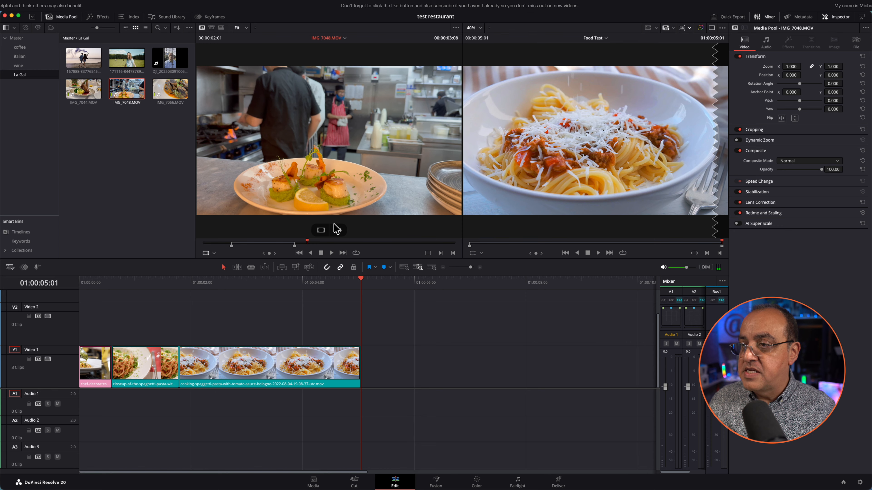
pyautogui.click(297, 241)
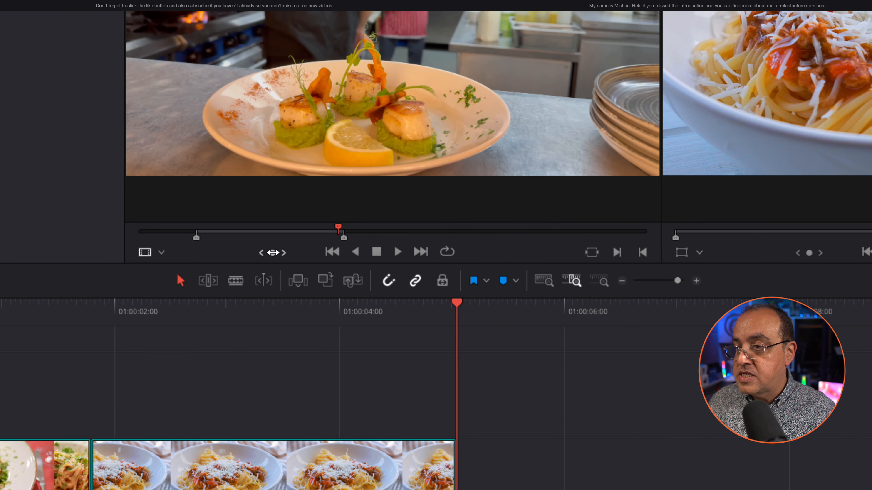
pyautogui.moveTo(273, 253)
pyautogui.mouseDown()
pyautogui.moveTo(287, 255)
pyautogui.moveTo(269, 254)
pyautogui.mouseUp()
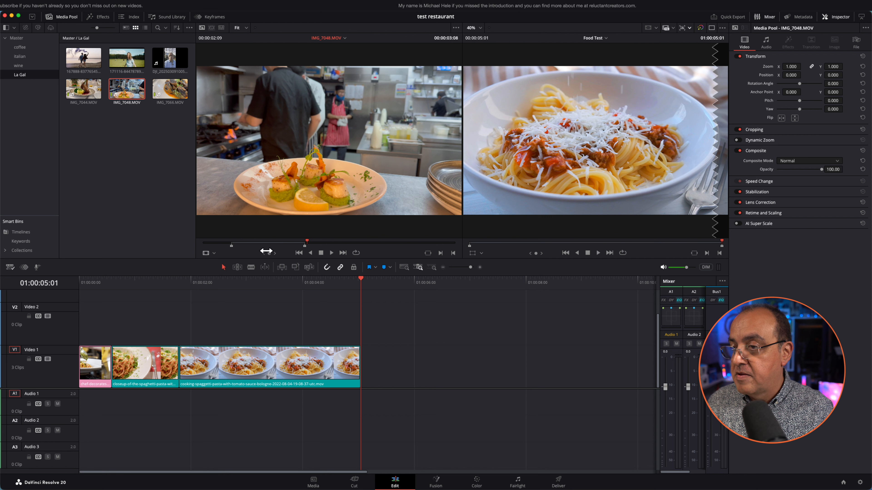
pyautogui.moveTo(269, 253); pyautogui.dragTo(278, 254)
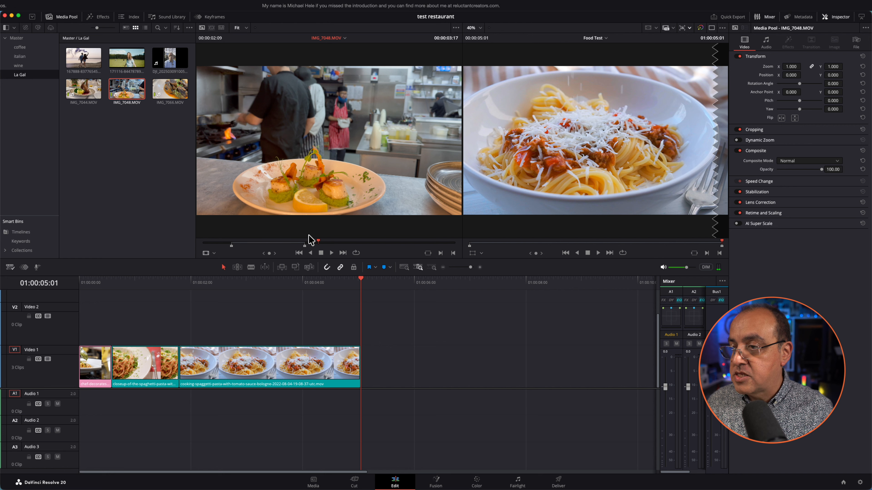
pyautogui.moveTo(309, 237); pyautogui.dragTo(316, 237)
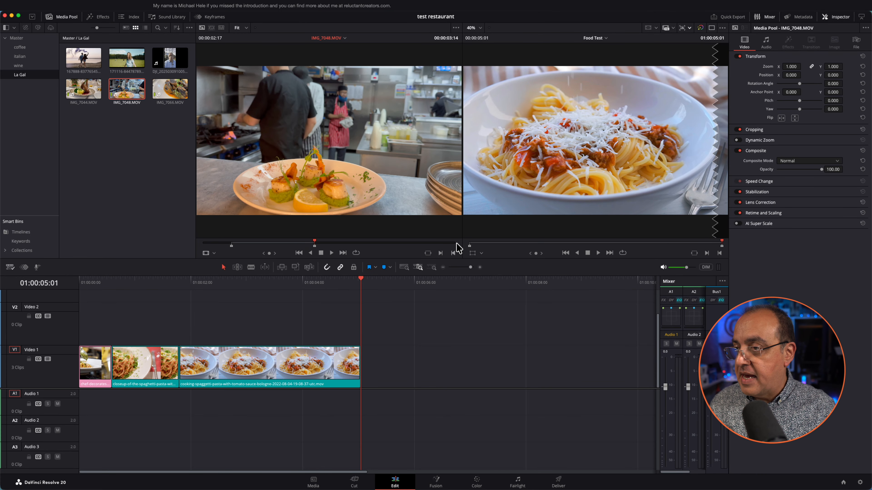
# Step: Insert the marked IMG_7048.MOV section after the last clip on Video 1, and delete it together with its linked audio
pyautogui.moveTo(286, 233)
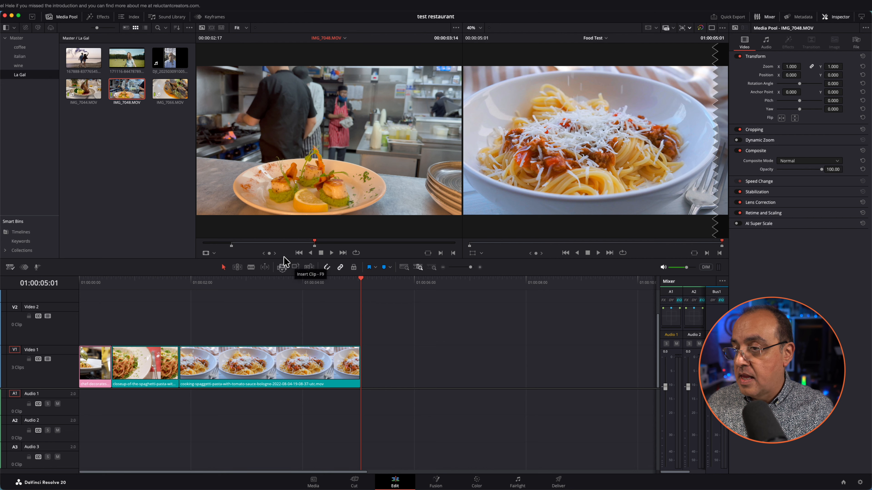
pyautogui.click(282, 265)
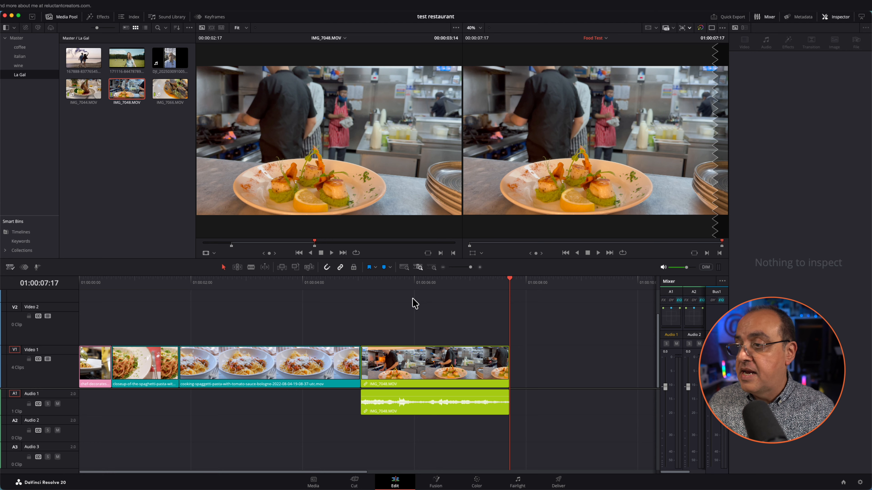
pyautogui.click(423, 402)
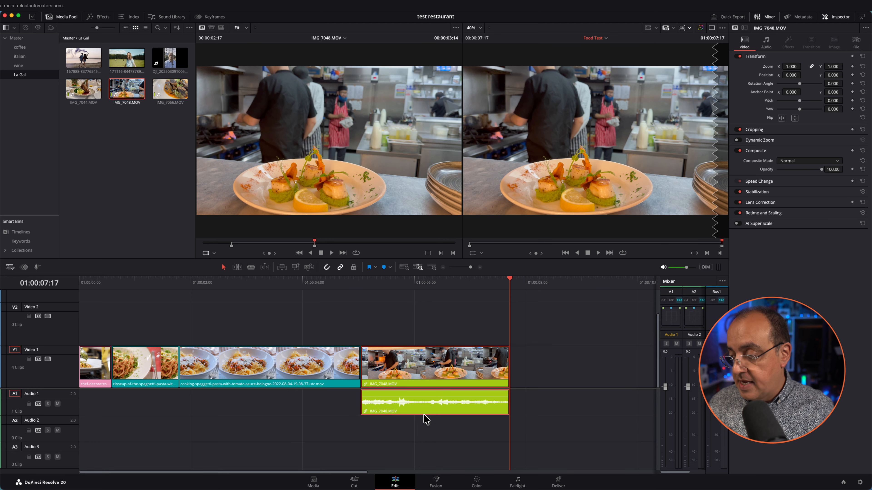
pyautogui.press('Delete')
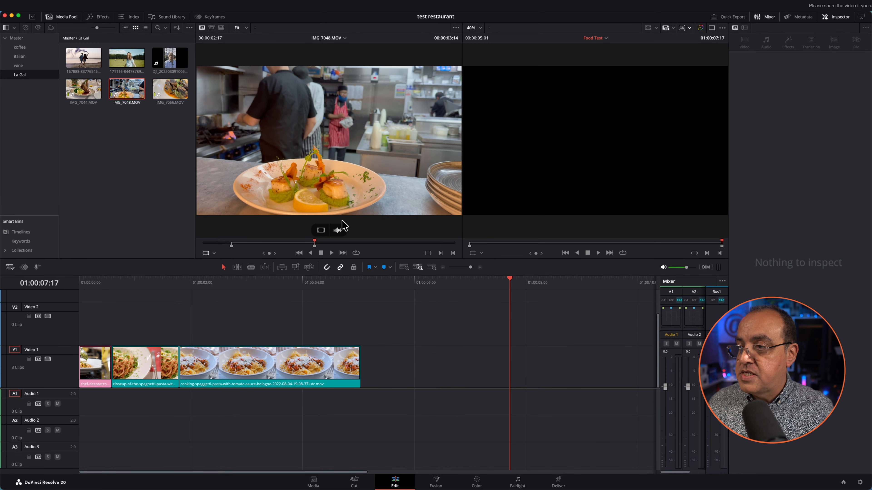
# Step: Place only the audio of IMG_7048.MOV on Audio 1 beneath the cooking-spagetti-pasta clip, and delete that audio clip
pyautogui.moveTo(340, 228); pyautogui.dragTo(181, 399)
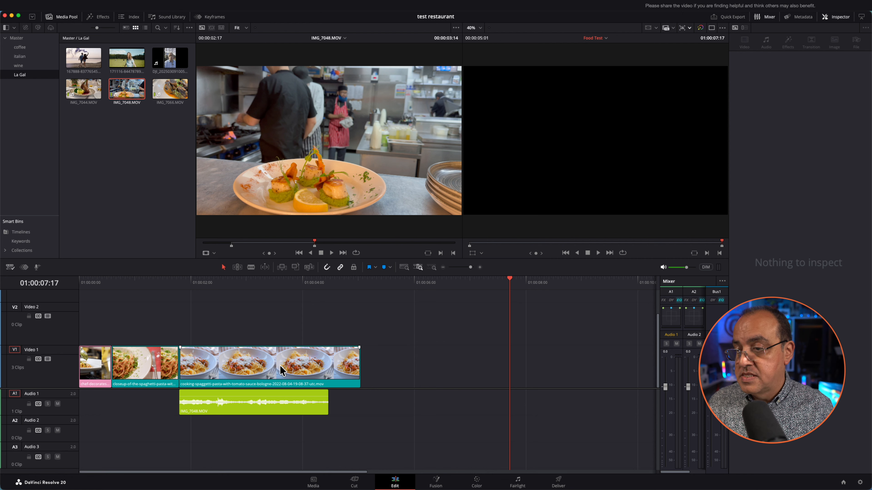
pyautogui.click(302, 399)
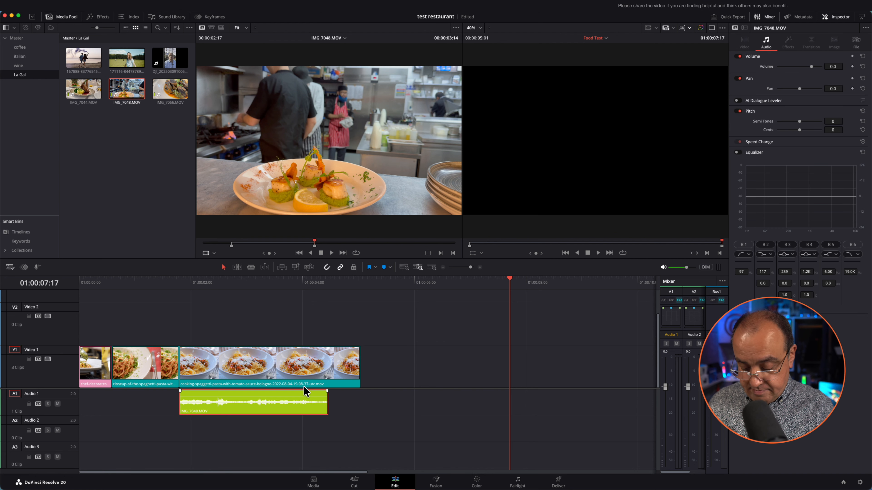
pyautogui.press('Delete')
# Step: Place only the video of IMG_7048.MOV directly after the cooking-spagetti-pasta clip on Video 1, and delete it
pyautogui.moveTo(436, 96)
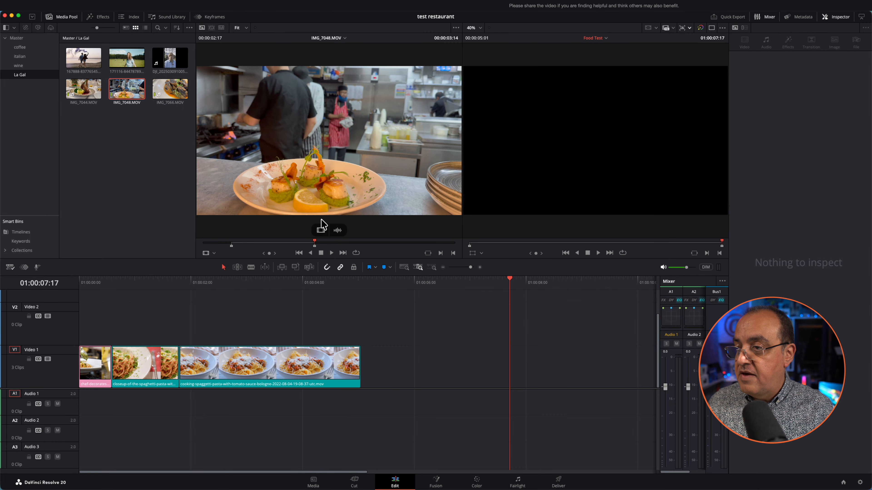
pyautogui.click(322, 225)
pyautogui.moveTo(322, 225); pyautogui.dragTo(359, 345)
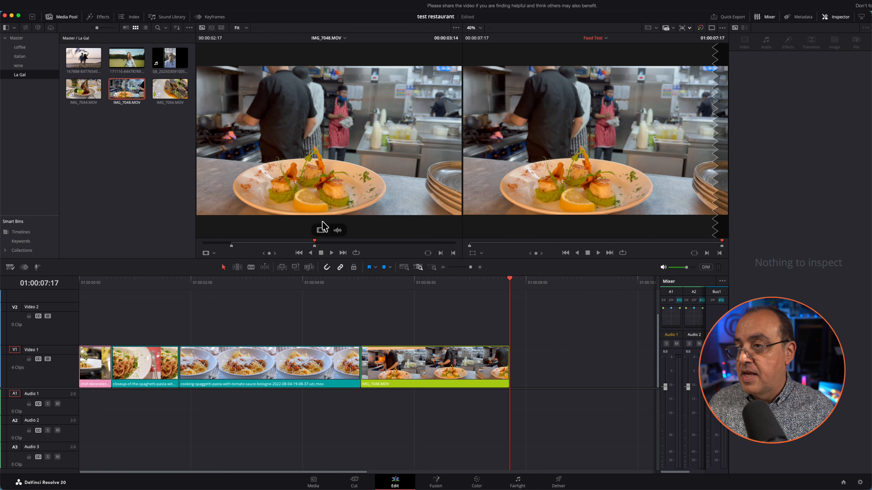
pyautogui.click(429, 359)
pyautogui.press('Delete')
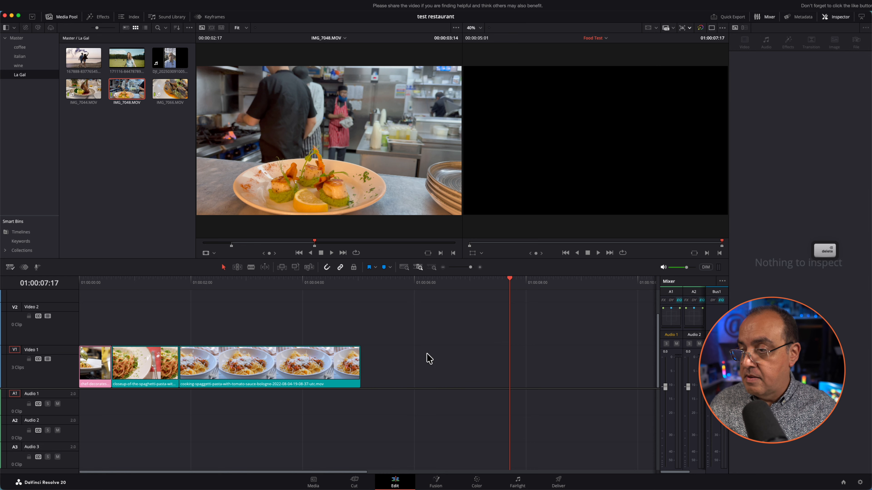
# Step: Try adding only IMG_7048.MOV's video at 01:00:07:17 and at 01:00:05:01 on Video 1, undoing each placement
pyautogui.moveTo(318, 229)
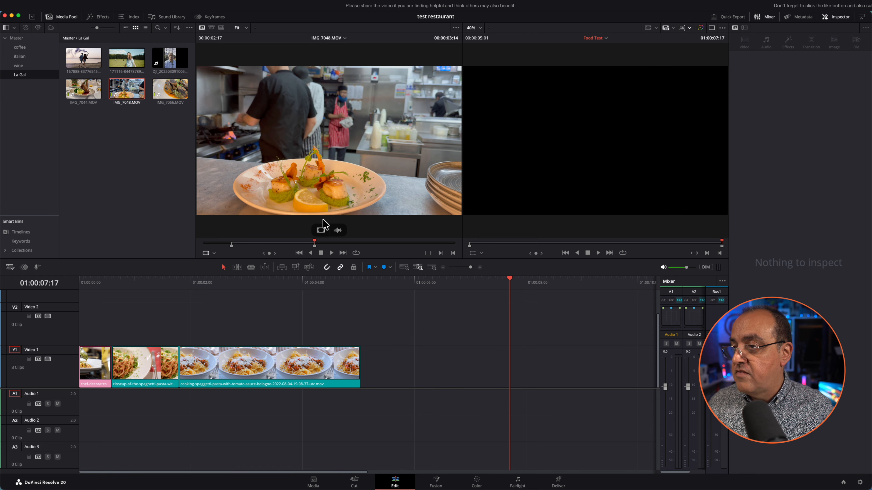
pyautogui.moveTo(323, 224); pyautogui.dragTo(697, 74)
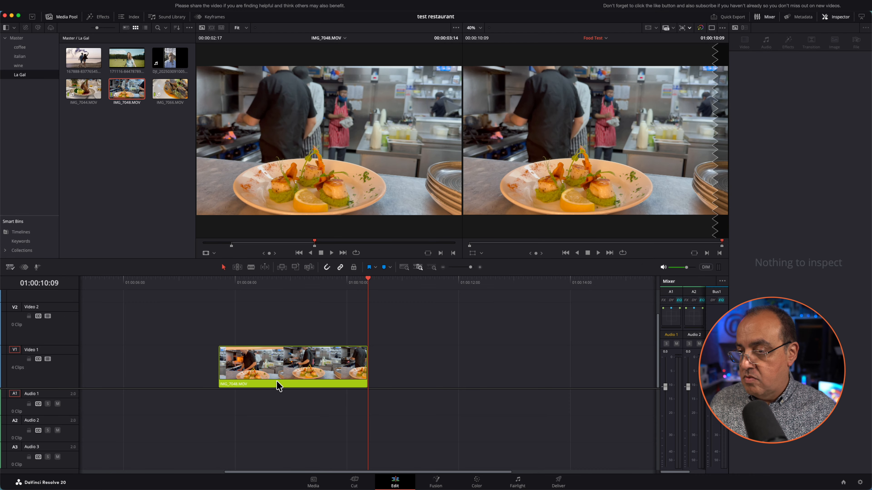
pyautogui.moveTo(260, 473); pyautogui.dragTo(168, 458)
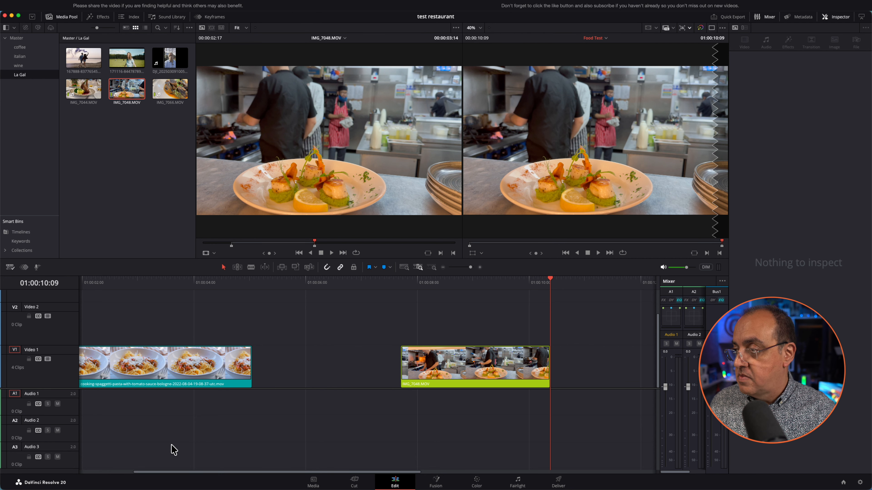
pyautogui.press('super+z')
pyautogui.moveTo(321, 227); pyautogui.dragTo(679, 166)
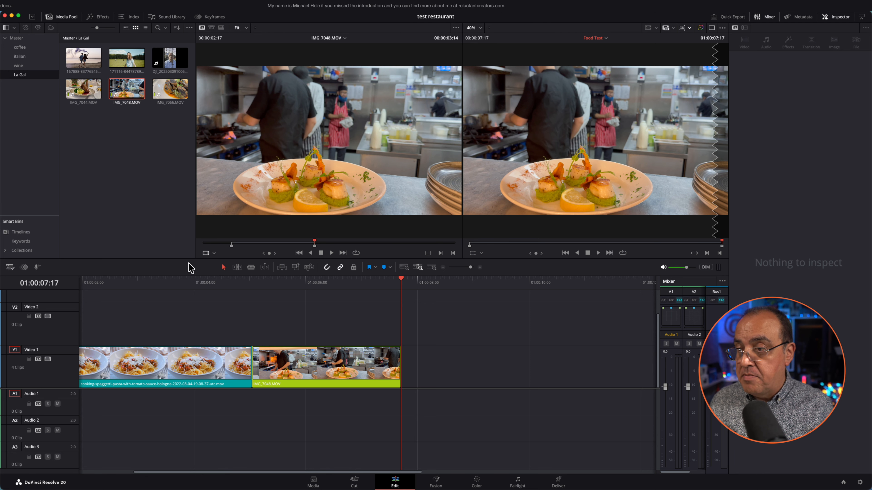
pyautogui.press('super+z')
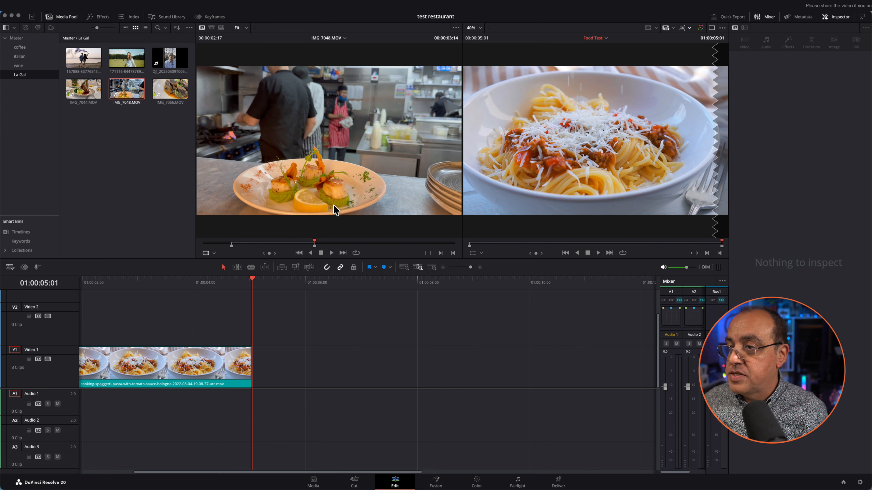
# Step: Add the marked IMG_7048.MOV section with both video and audio at the playhead, directly after the cooking-spagetti-pasta clip
pyautogui.click(255, 217)
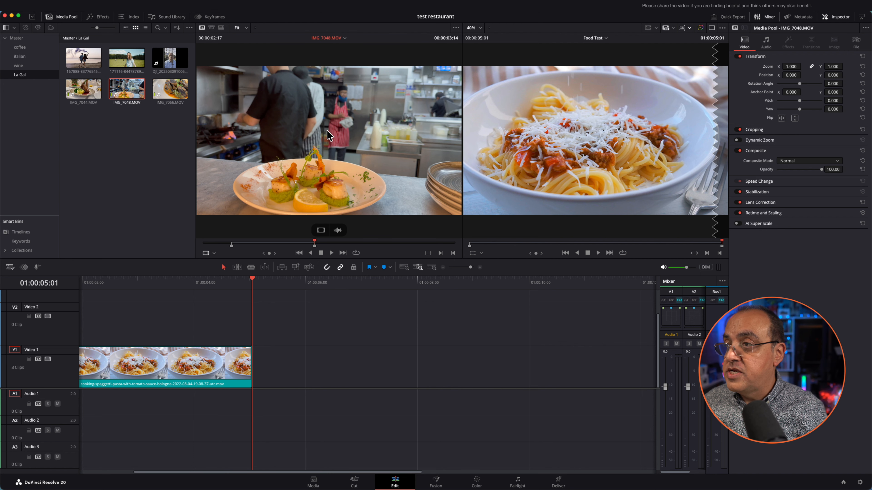
pyautogui.moveTo(326, 129); pyautogui.dragTo(686, 167)
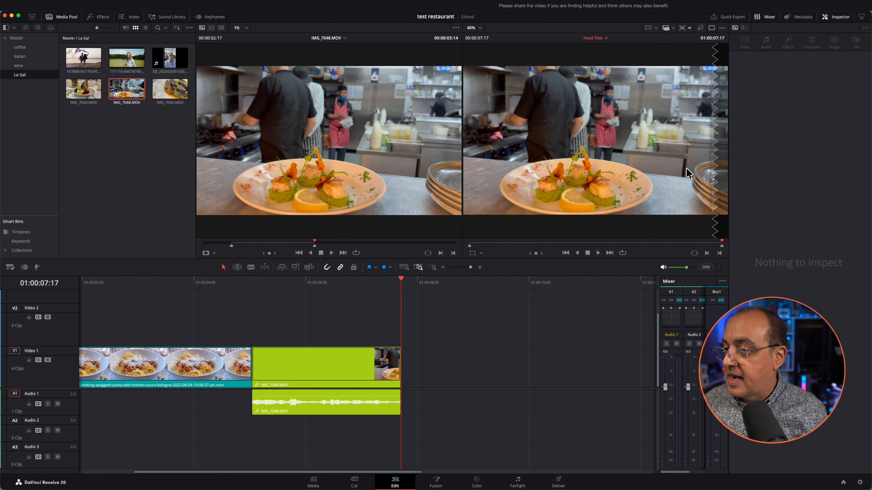
pyautogui.click(359, 163)
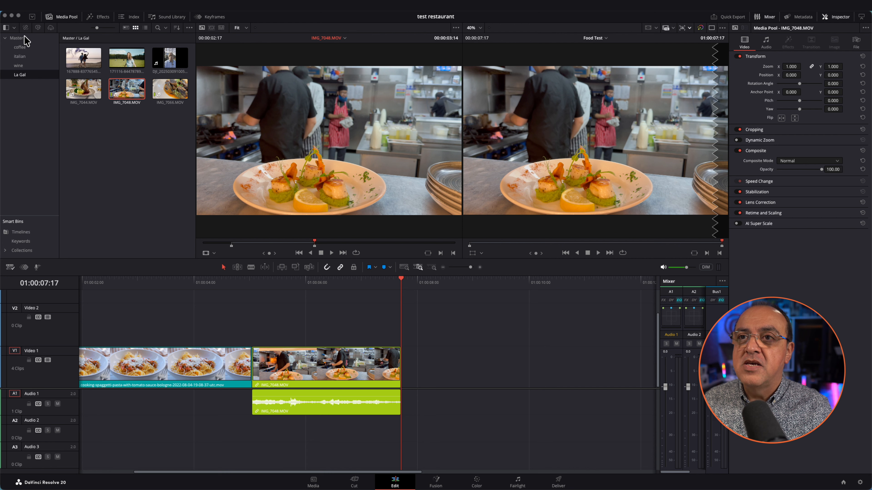
# Step: Load Coffee 02.mov from the coffee bin into the source viewer and add the clip after IMG_7048.MOV on Video 1
pyautogui.click(24, 44)
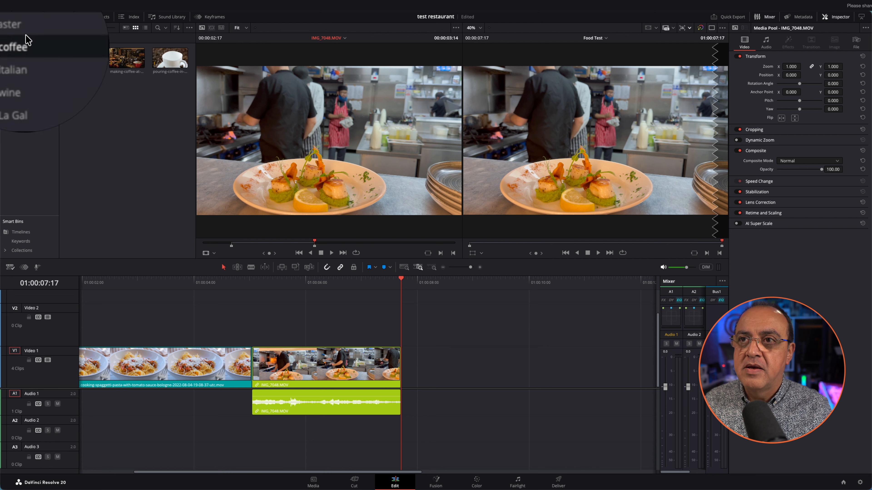
pyautogui.click(86, 58)
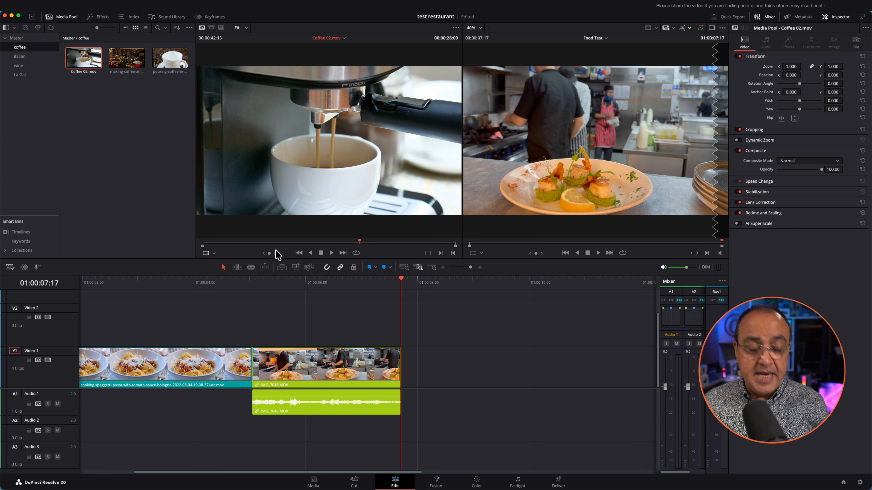
pyautogui.moveTo(83, 58); pyautogui.dragTo(407, 375)
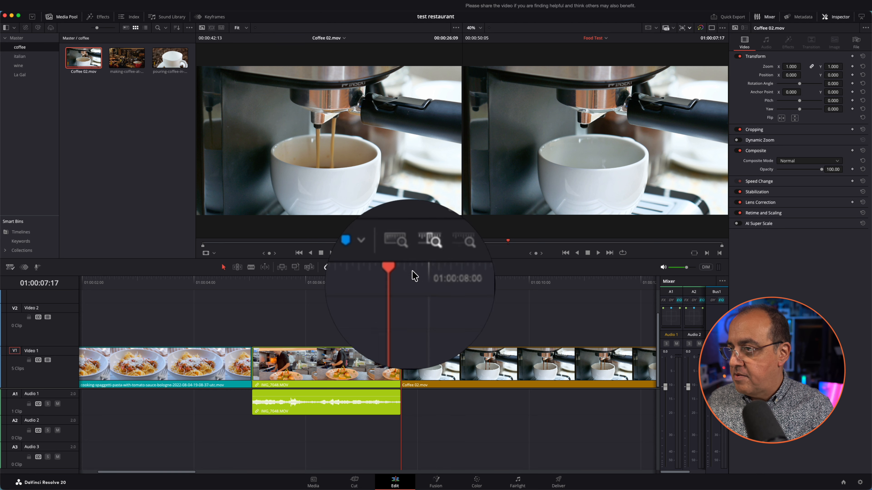
# Step: Play the start of Coffee 02.mov on the timeline and split the clip at 01:00:08:11 using Blade Edit Mode
pyautogui.click(420, 262)
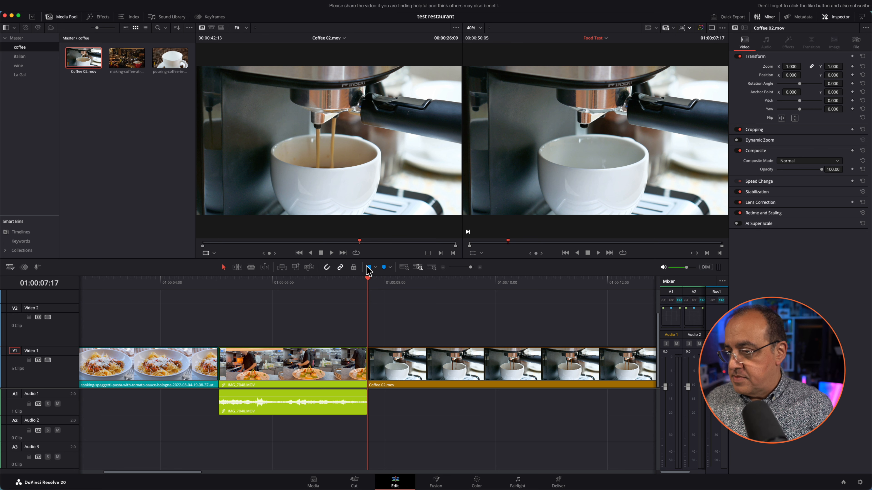
pyautogui.press('space')
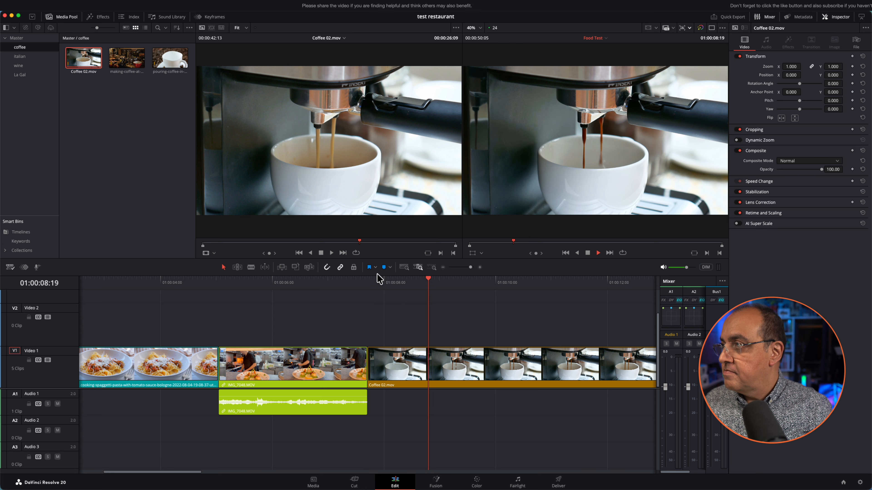
pyautogui.press('space')
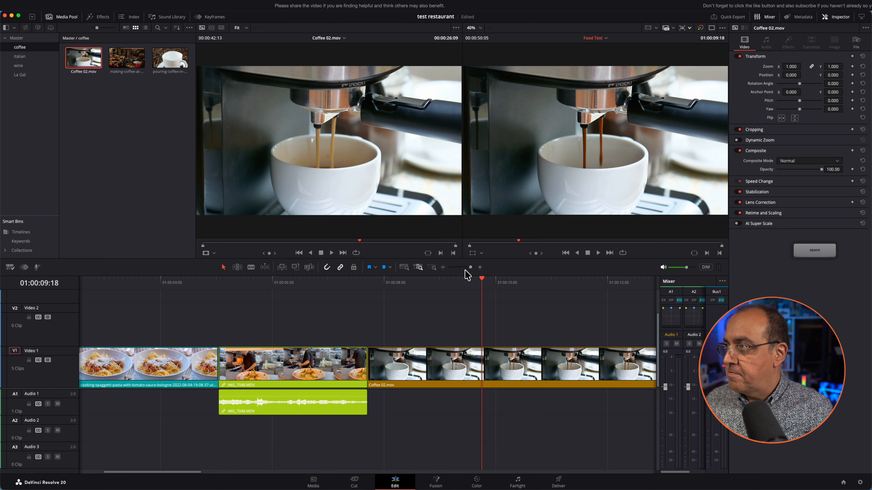
pyautogui.moveTo(485, 270); pyautogui.dragTo(411, 283)
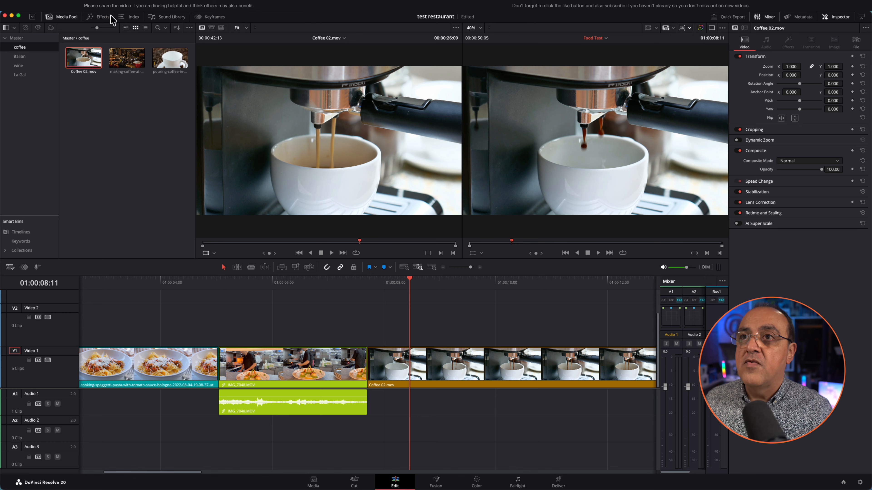
pyautogui.click(94, 6)
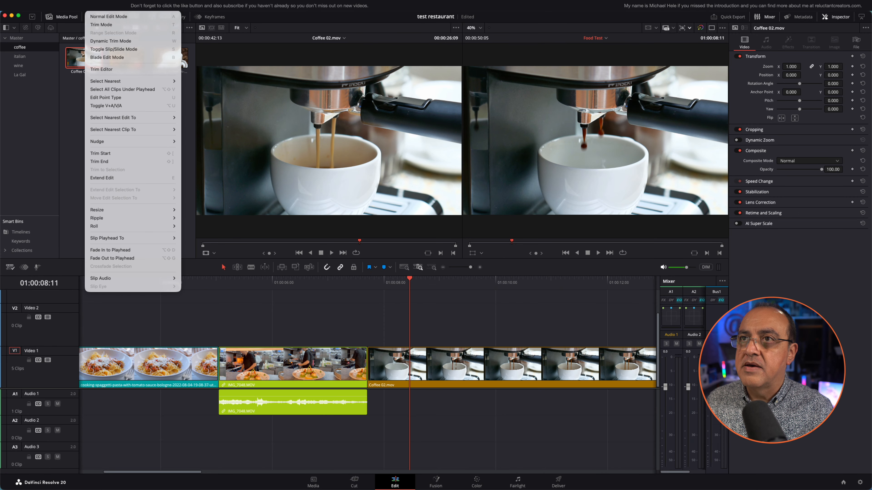
pyautogui.press('Escape')
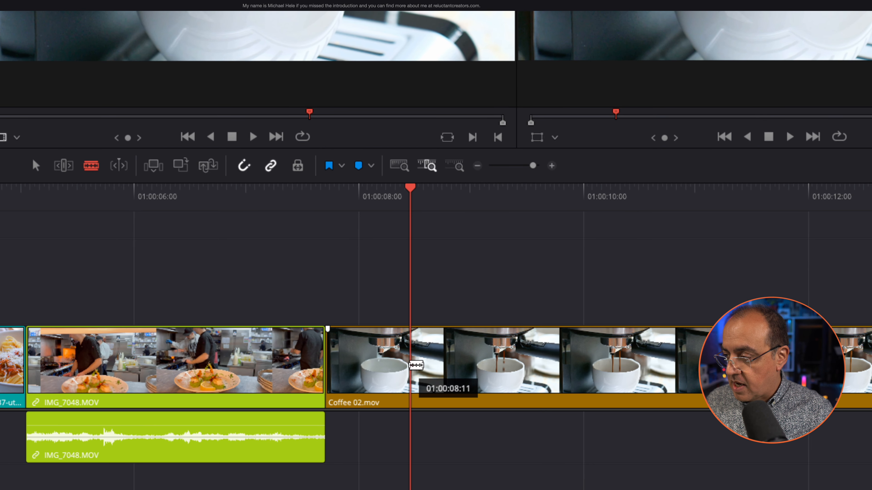
pyautogui.click(409, 365)
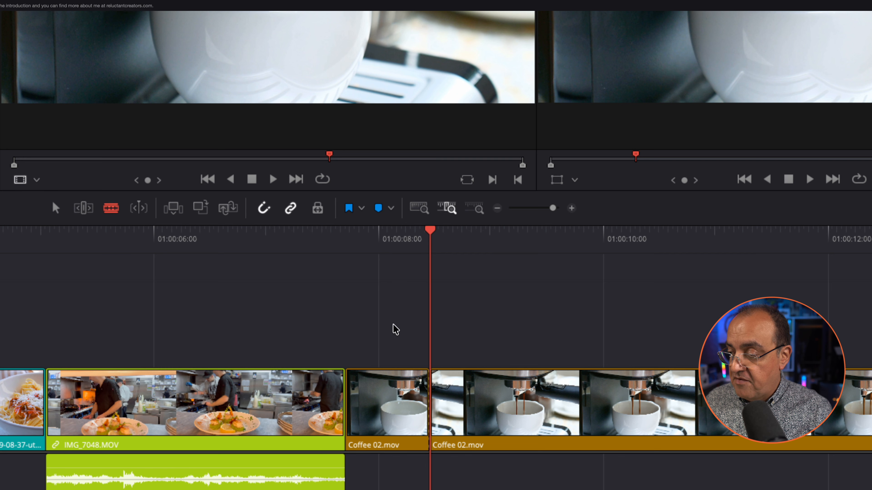
pyautogui.moveTo(393, 348); pyautogui.dragTo(381, 435)
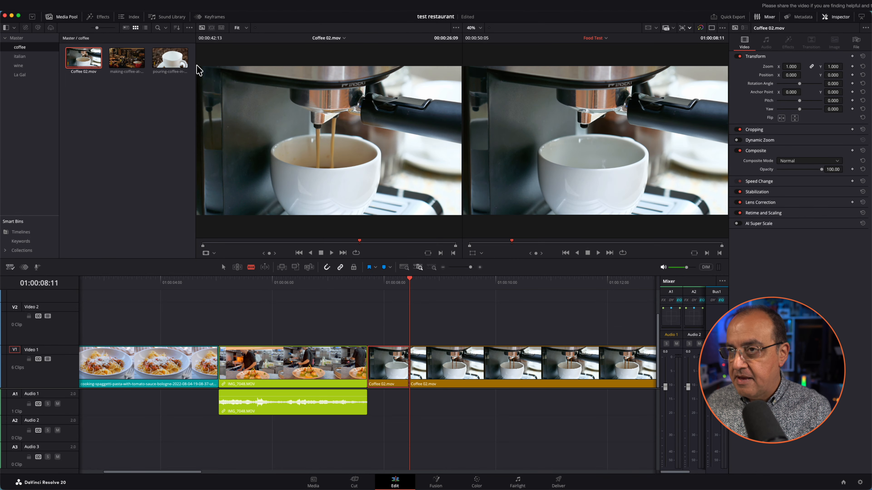
# Step: Ripple-delete the short opening section of Coffee 02.mov before the 01:00:08:11 cut, closing the gap on Video 1
pyautogui.click(97, 6)
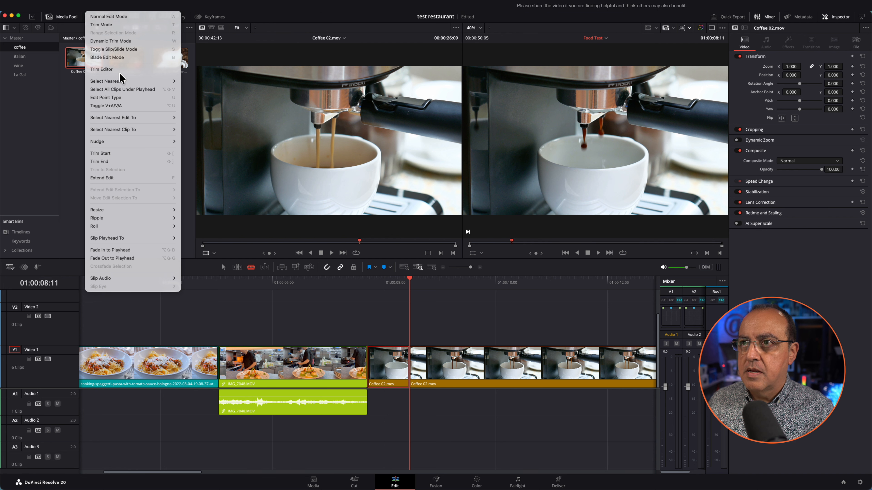
pyautogui.moveTo(139, 216)
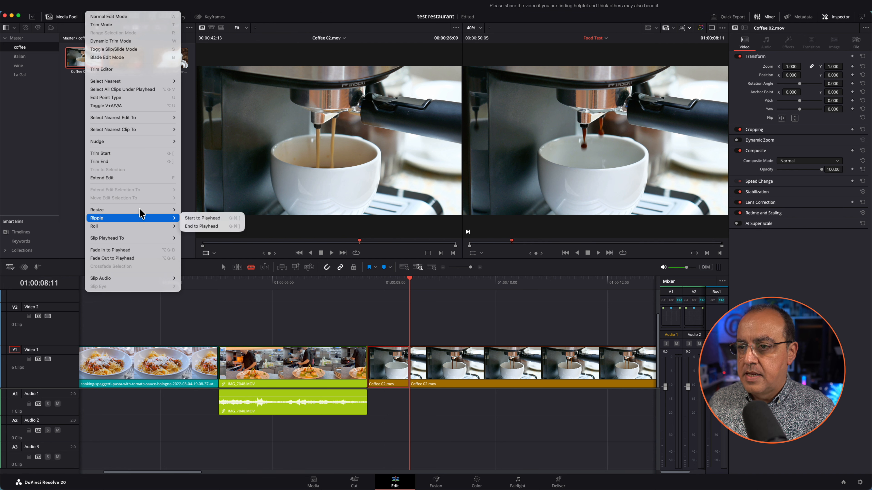
pyautogui.moveTo(79, 6)
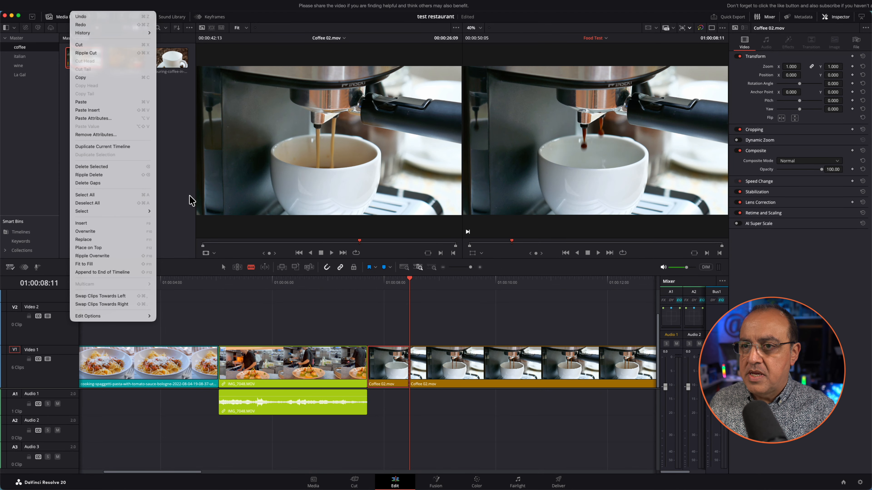
pyautogui.click(398, 314)
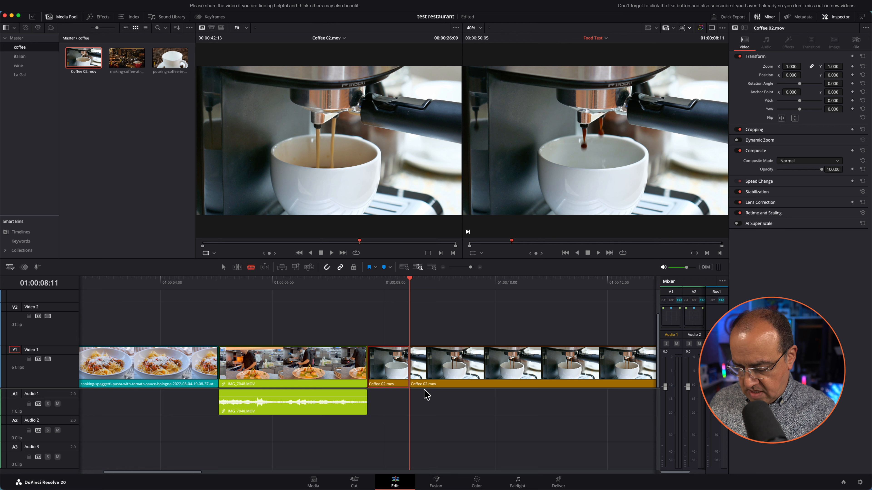
pyautogui.press('BackSpace')
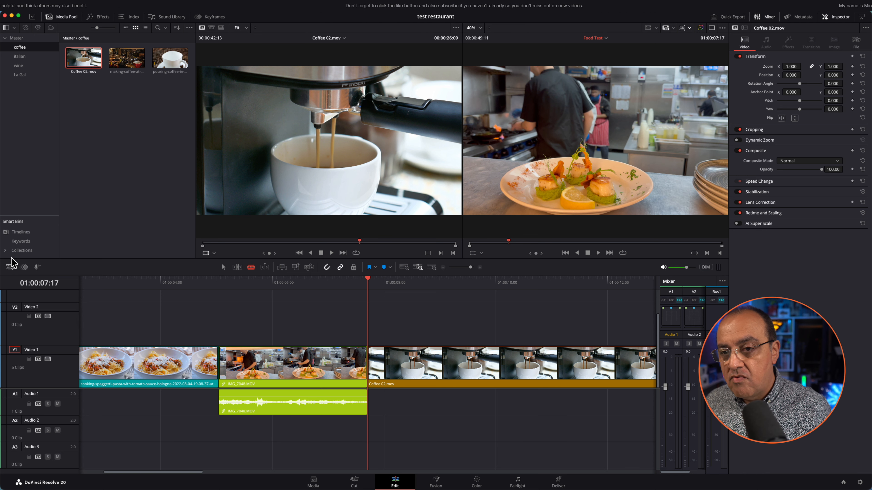
pyautogui.click(10, 267)
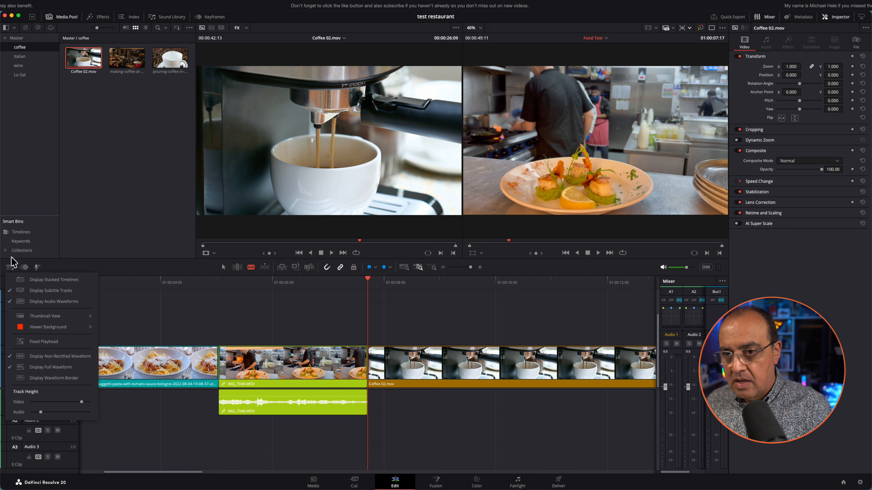
pyautogui.click(10, 265)
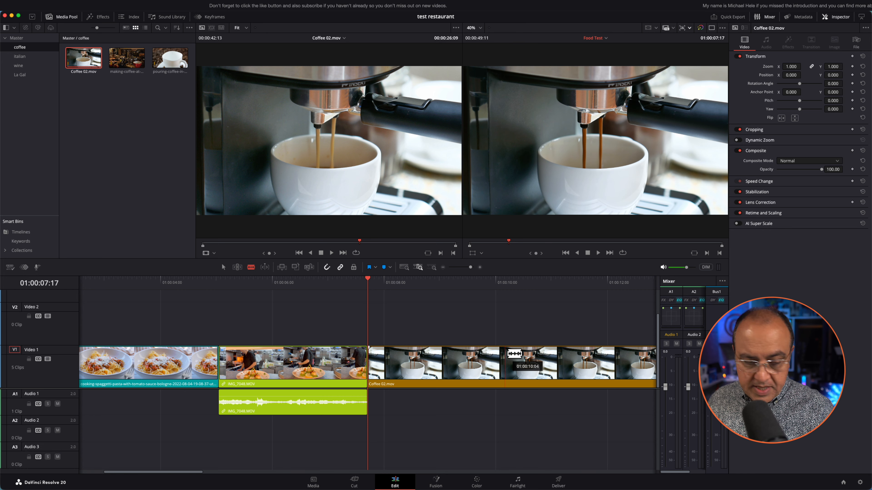
# Step: Return to Selection Mode and review Coffee 02.mov on the timeline by playing and scrubbing forward to 01:00:15:00
pyautogui.press('a')
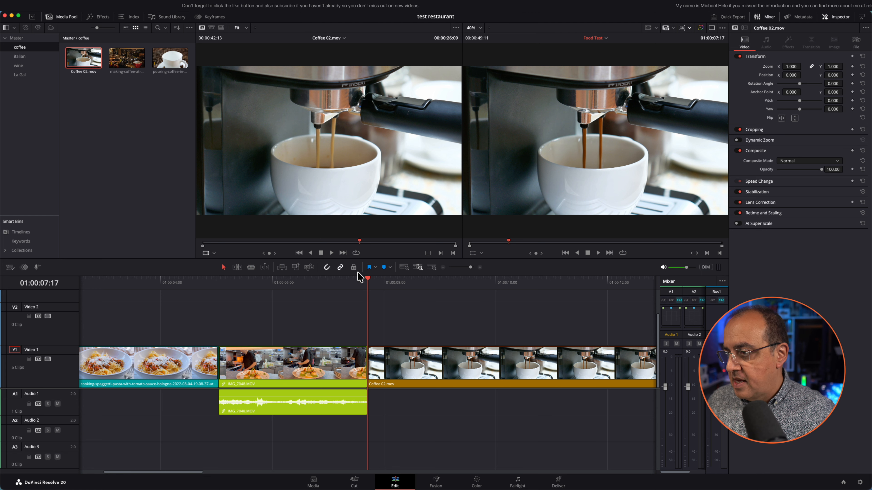
pyautogui.moveTo(370, 279); pyautogui.dragTo(508, 284)
pyautogui.click(599, 253)
pyautogui.press('space')
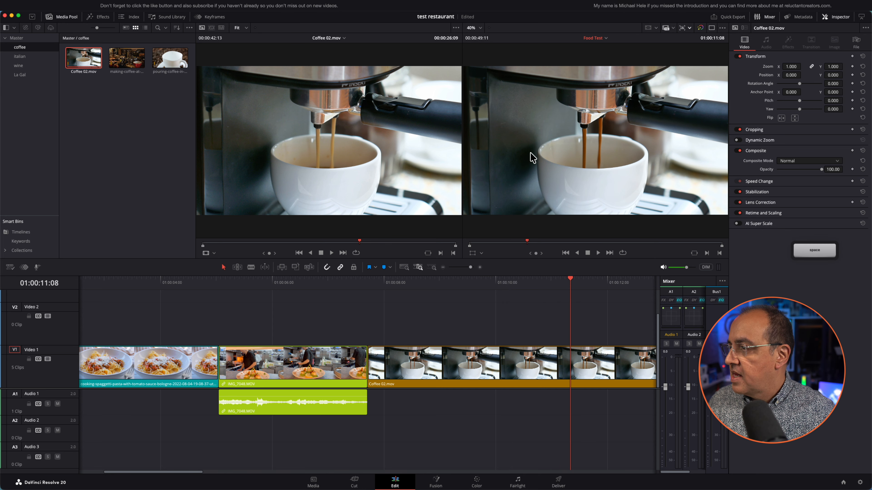
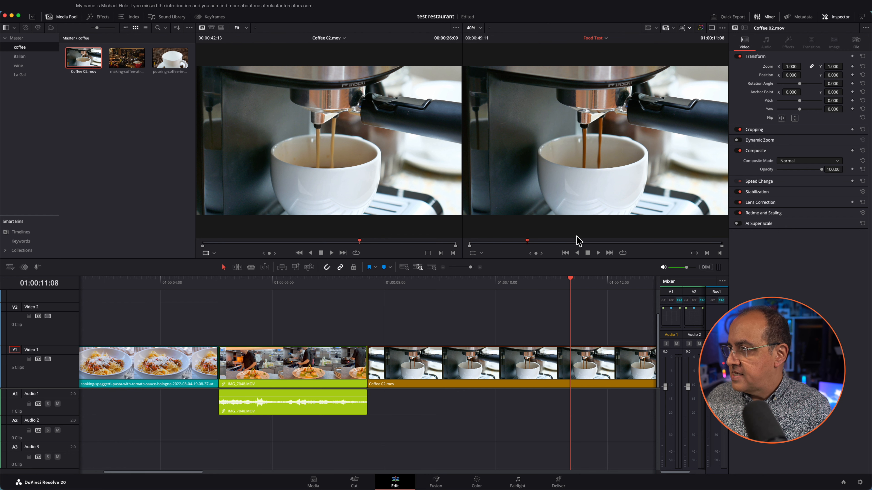
pyautogui.moveTo(531, 236); pyautogui.dragTo(548, 242)
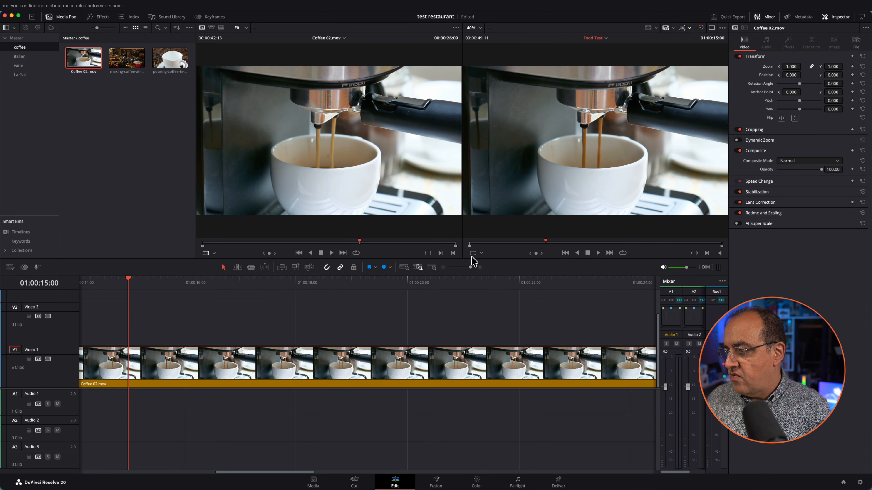
# Step: Compare the custom, detail and full-extent zoom modes and fit the whole Food Test timeline in view
pyautogui.moveTo(472, 257); pyautogui.dragTo(468, 263)
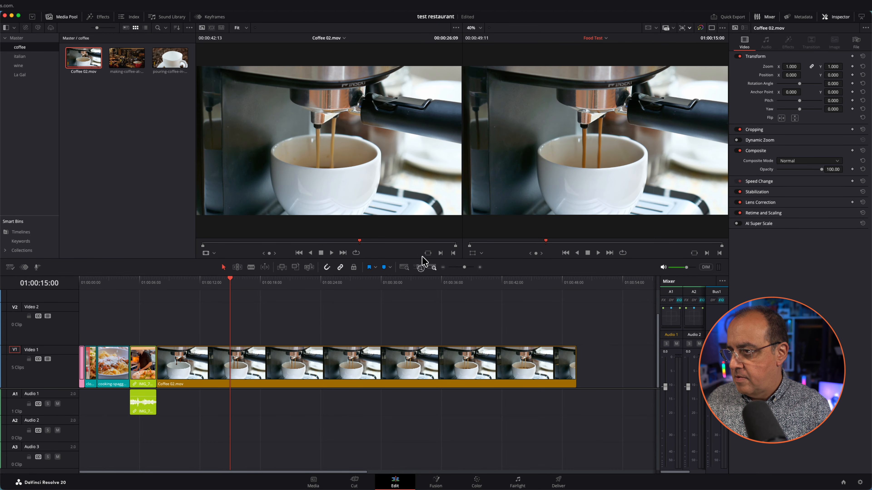
pyautogui.click(421, 266)
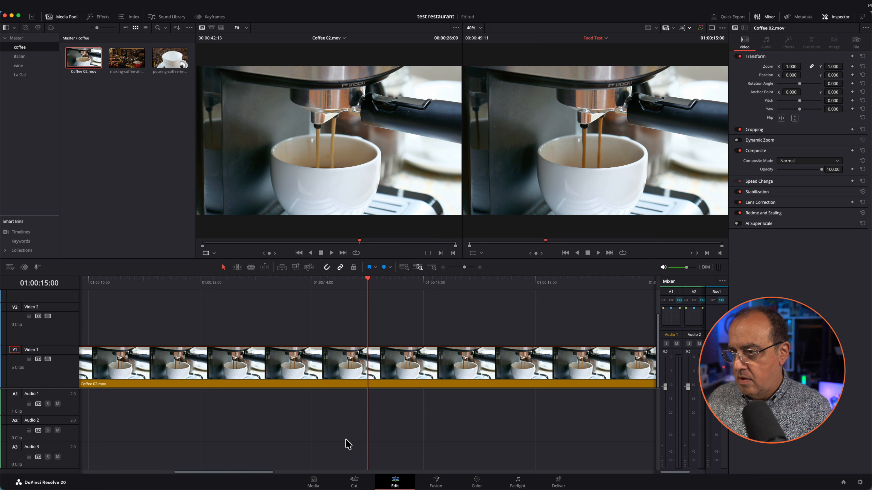
pyautogui.hscroll(10, 274, 463)
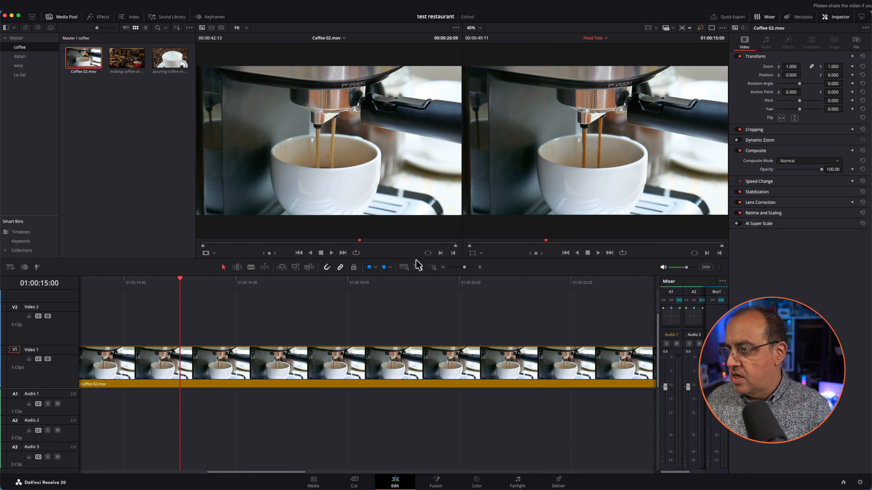
pyautogui.click(404, 267)
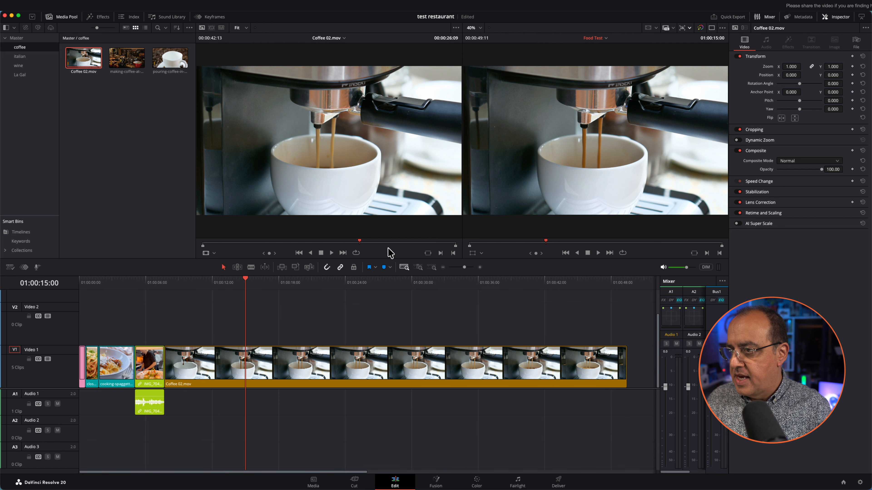
pyautogui.moveTo(465, 267); pyautogui.dragTo(468, 266)
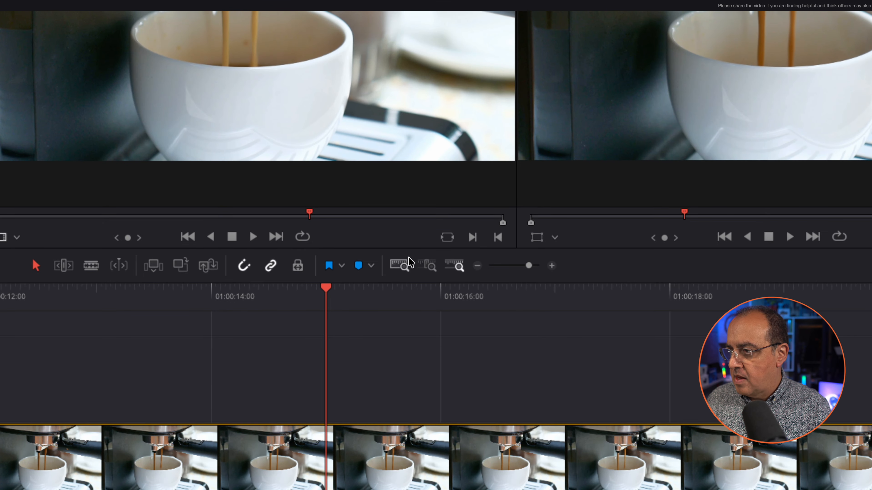
pyautogui.click(408, 266)
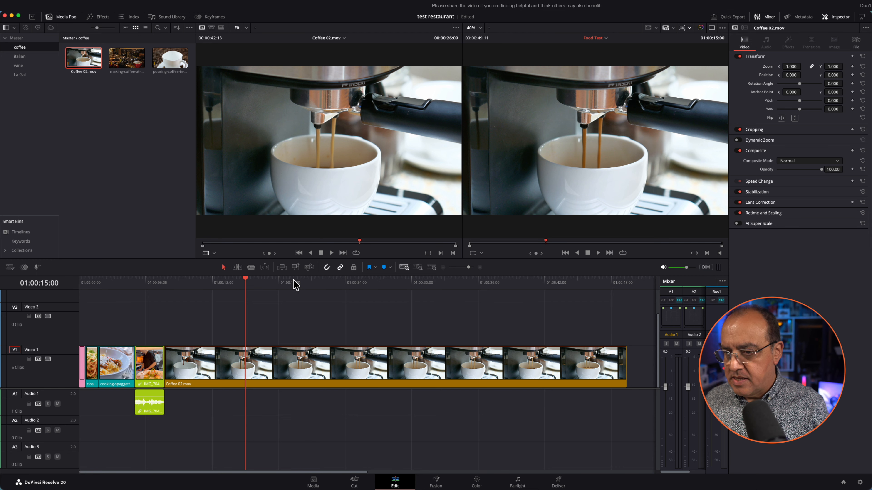
# Step: Scrub the full timeline on the Cut page to 01:00:21:16 and return to the Edit page
pyautogui.click(357, 478)
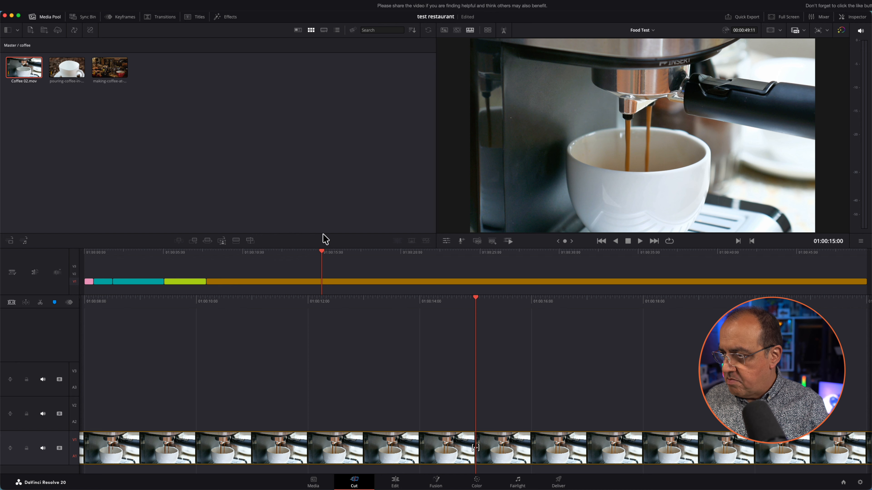
pyautogui.moveTo(326, 245); pyautogui.dragTo(431, 253)
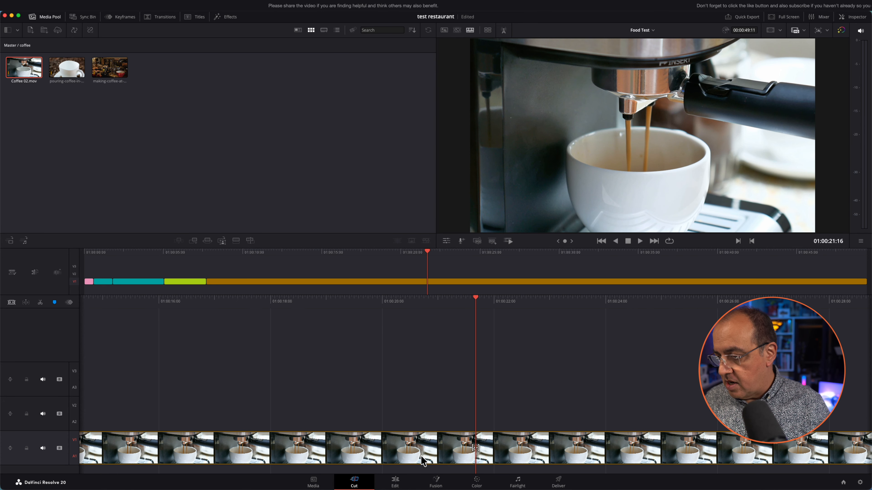
pyautogui.click(398, 477)
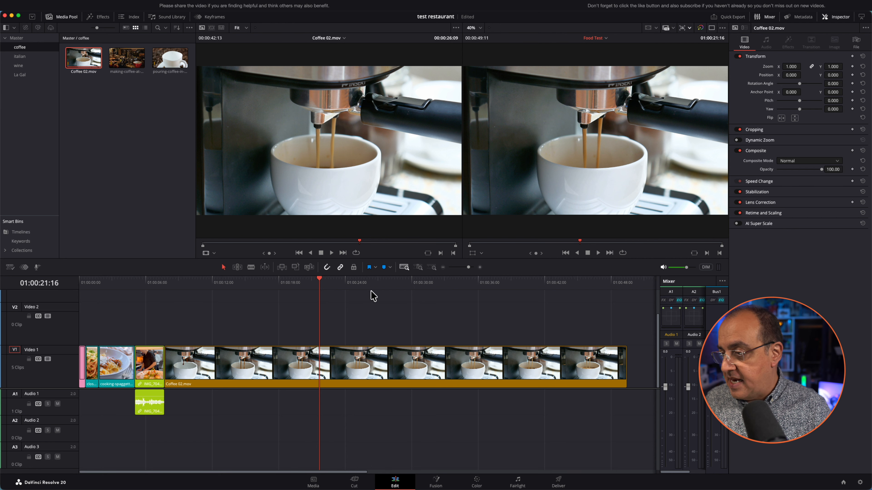
# Step: Split Coffee 02.mov at 01:00:21:15 with Blade Edit Mode and move the playhead to 01:00:43:07
pyautogui.moveTo(322, 271)
pyautogui.mouseDown()
pyautogui.moveTo(430, 281)
pyautogui.moveTo(296, 284)
pyautogui.moveTo(328, 285)
pyautogui.moveTo(321, 287)
pyautogui.mouseUp()
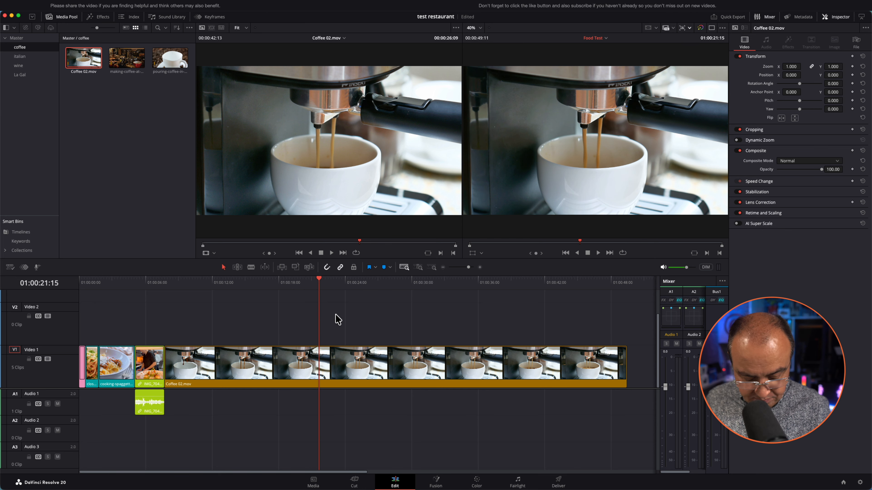
pyautogui.press('b')
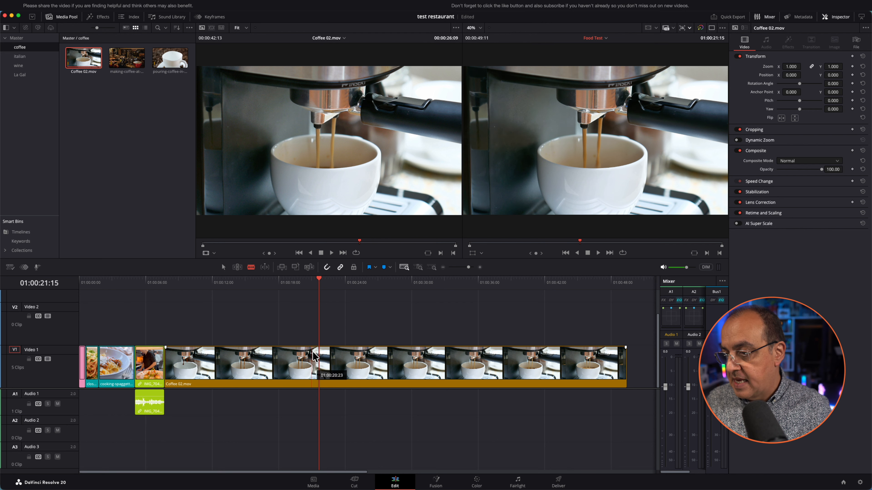
pyautogui.click(325, 359)
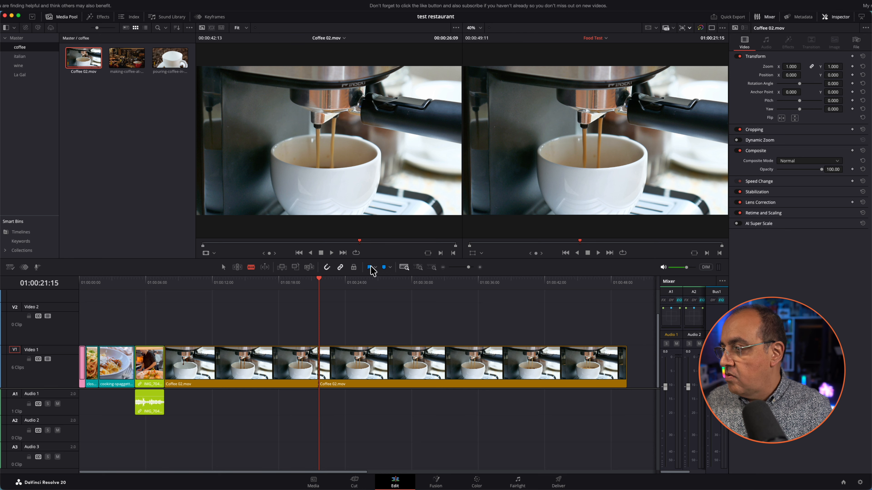
pyautogui.moveTo(329, 279); pyautogui.dragTo(561, 288)
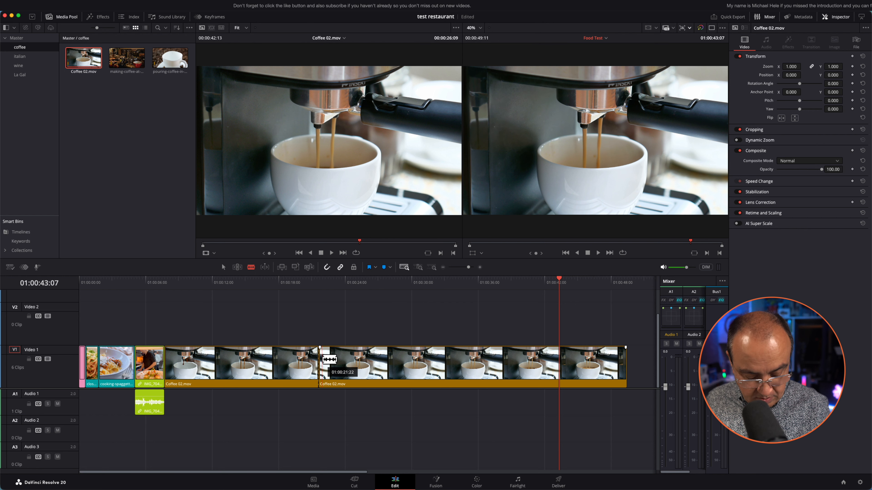
# Step: Try trimming the start of the second Coffee 02.mov section in Selection Mode, and undo the trim
pyautogui.press('a')
pyautogui.moveTo(323, 353); pyautogui.dragTo(341, 359)
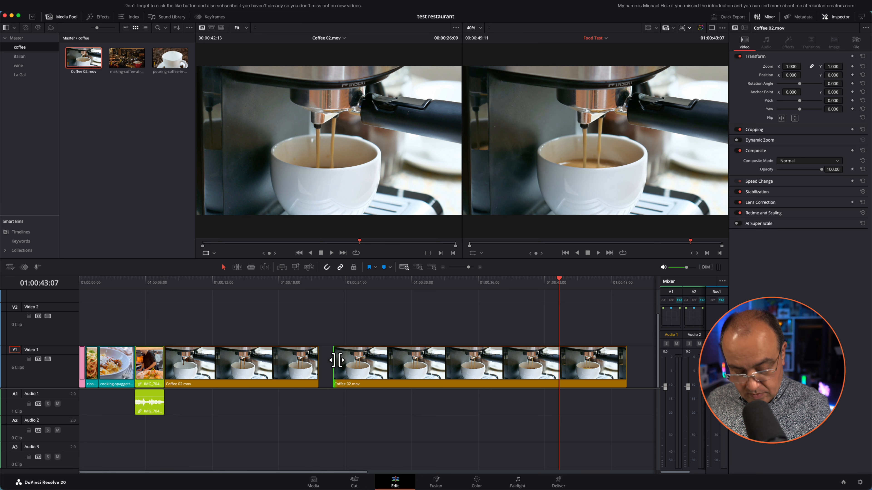
pyautogui.press('super+z')
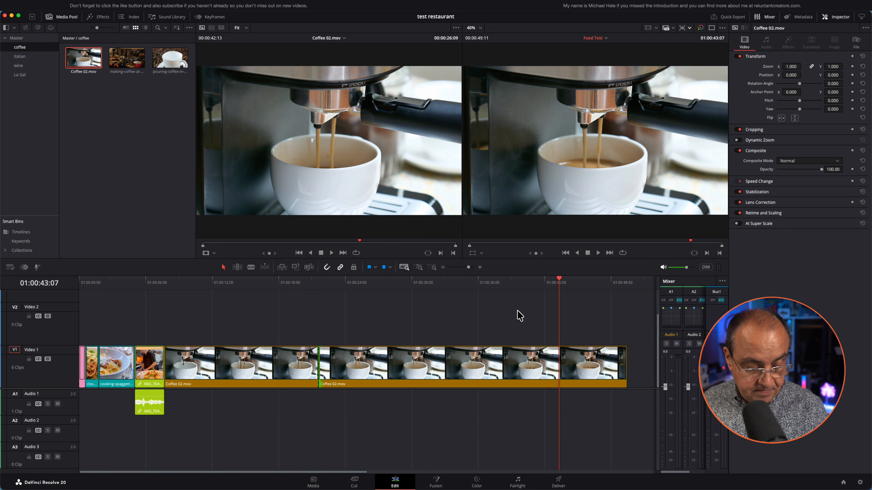
# Step: Split the second Coffee 02.mov section at 01:00:43:07 and ripple-delete the middle section between the two cuts
pyautogui.press('b')
pyautogui.click(564, 363)
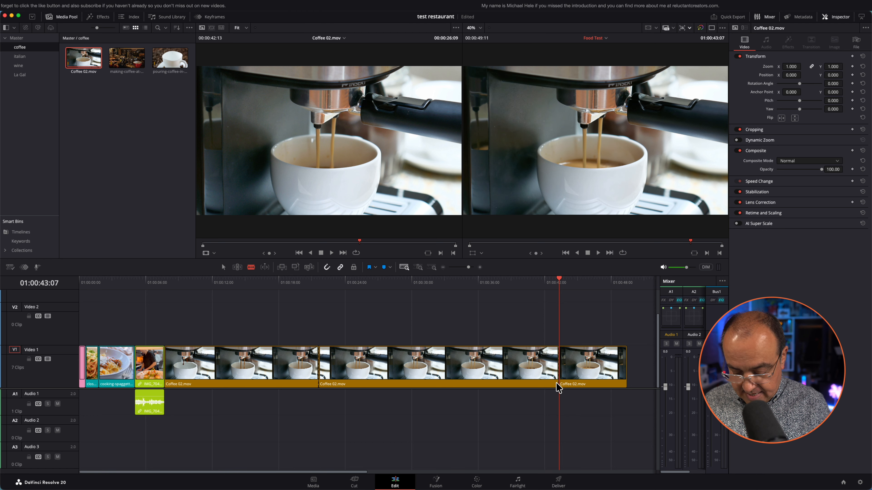
pyautogui.press('BackSpace')
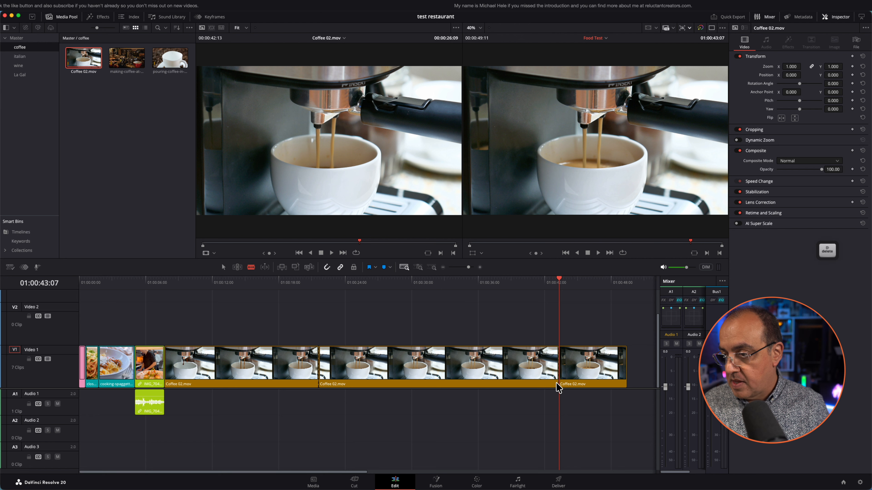
pyautogui.click(452, 388)
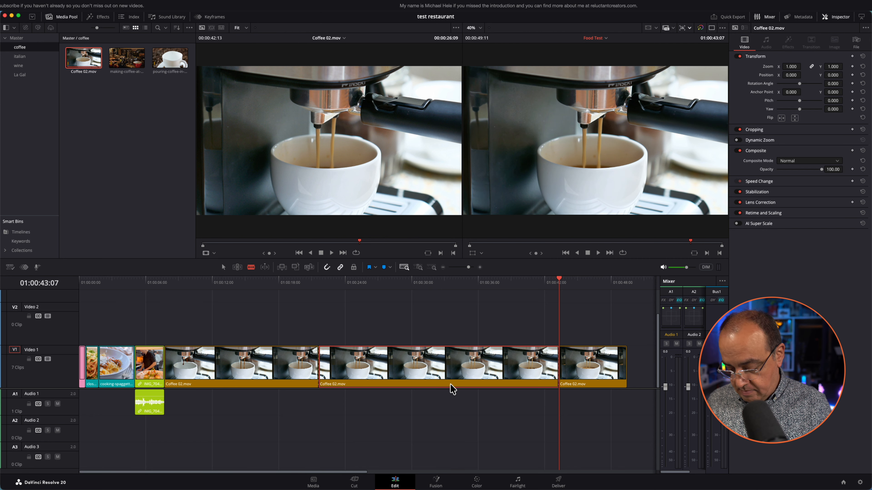
pyautogui.press('BackSpace')
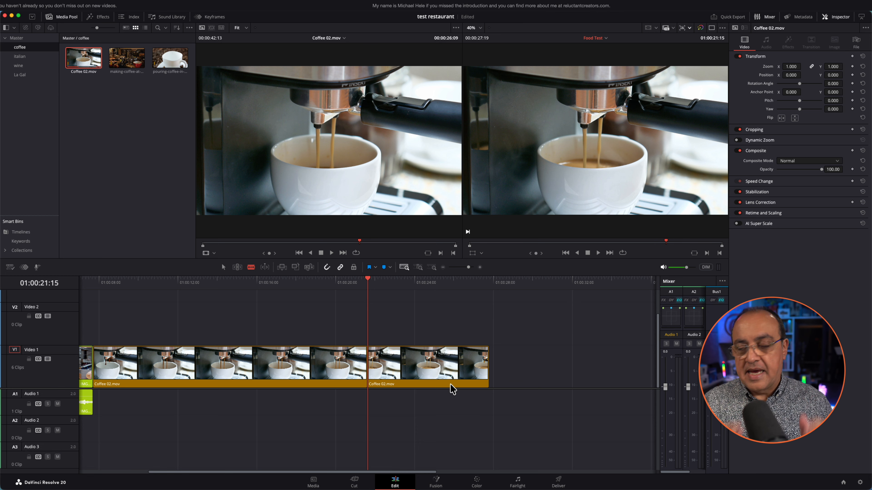
# Step: Play the timeline from about 01:00:21:00 across the join between the two remaining Coffee 02.mov sections
pyautogui.moveTo(368, 278); pyautogui.dragTo(357, 272)
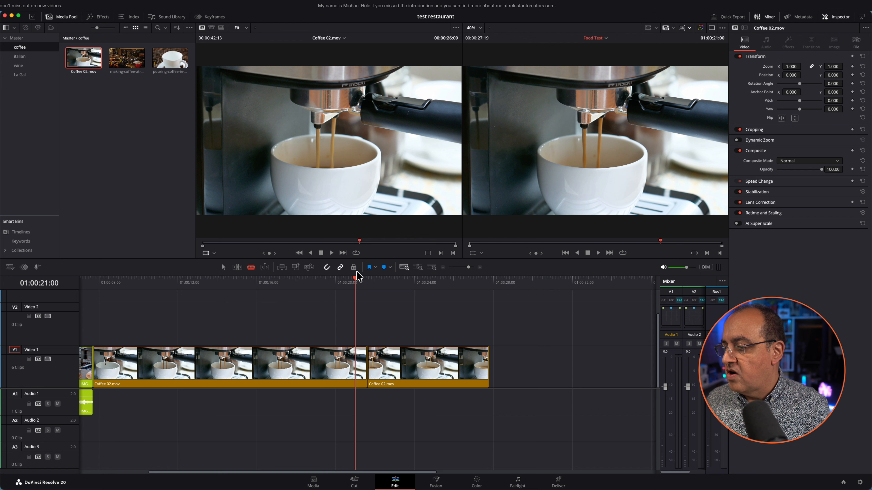
pyautogui.press('space')
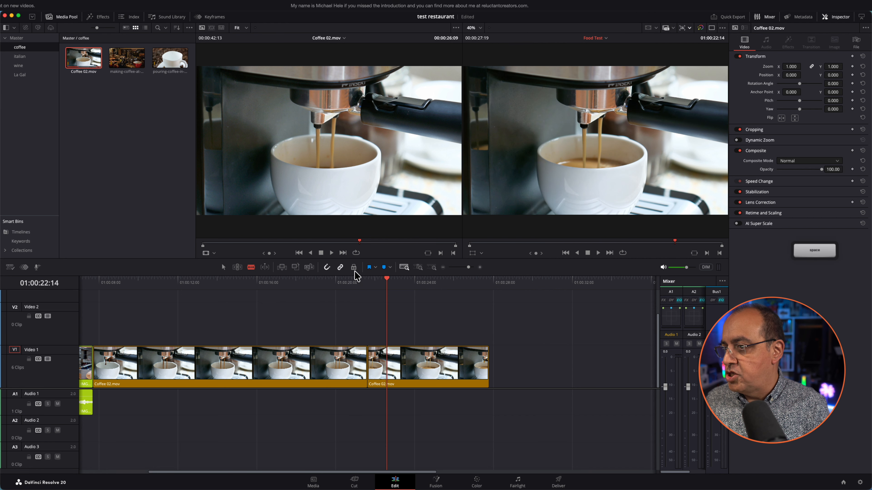
pyautogui.moveTo(388, 277); pyautogui.dragTo(353, 279)
pyautogui.press('space')
pyautogui.press('space')
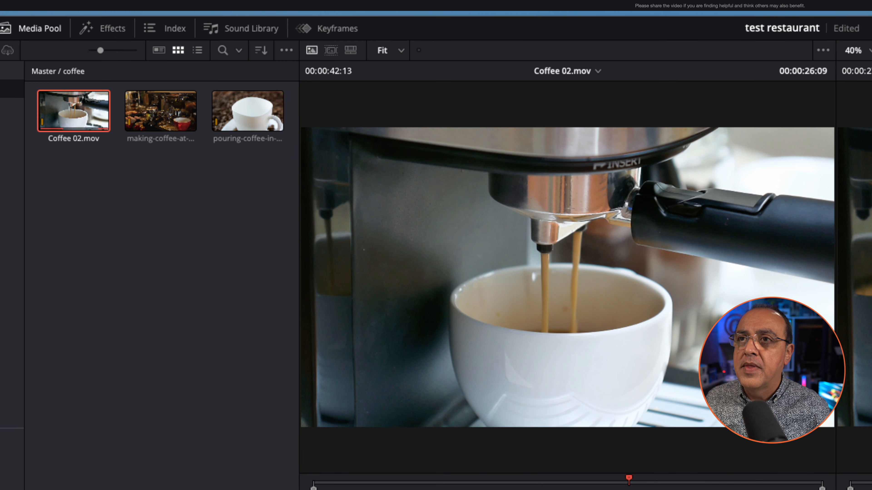
pyautogui.click(93, 7)
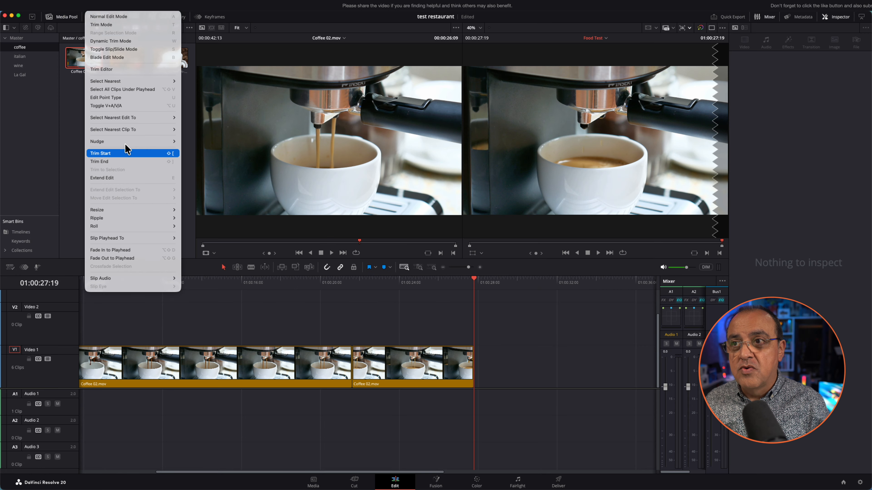
pyautogui.click(357, 11)
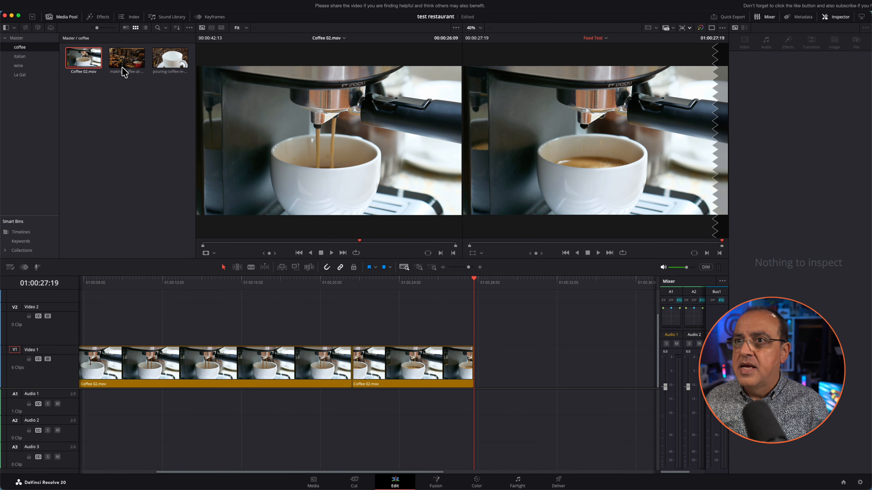
# Step: Add the chef-adding-vegetables clip from the italian bin to Video 1 directly after the last Coffee 02.mov section
pyautogui.click(19, 56)
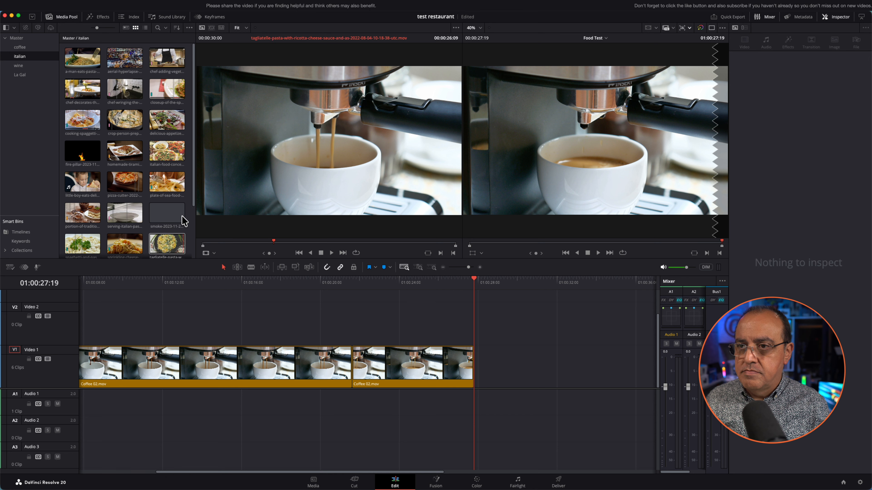
pyautogui.click(171, 52)
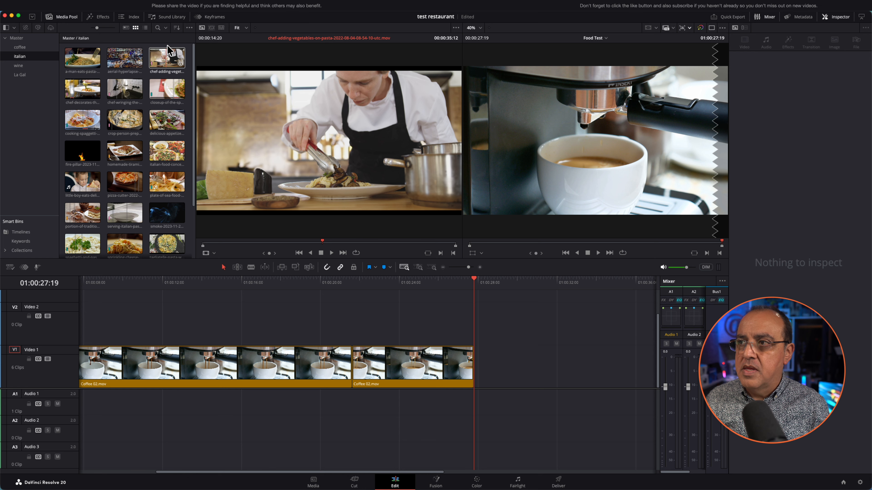
pyautogui.moveTo(169, 51); pyautogui.dragTo(480, 359)
pyautogui.hotkey('shift', 'z')
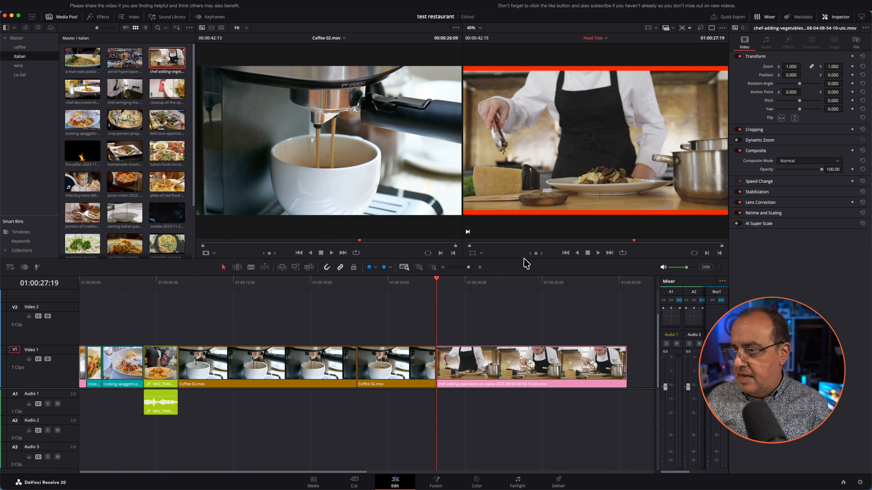
# Step: Position the playhead at 01:00:30:07 within the chef-adding-vegetables clip, fine-tuning it frame by frame
pyautogui.moveTo(439, 271); pyautogui.dragTo(468, 277)
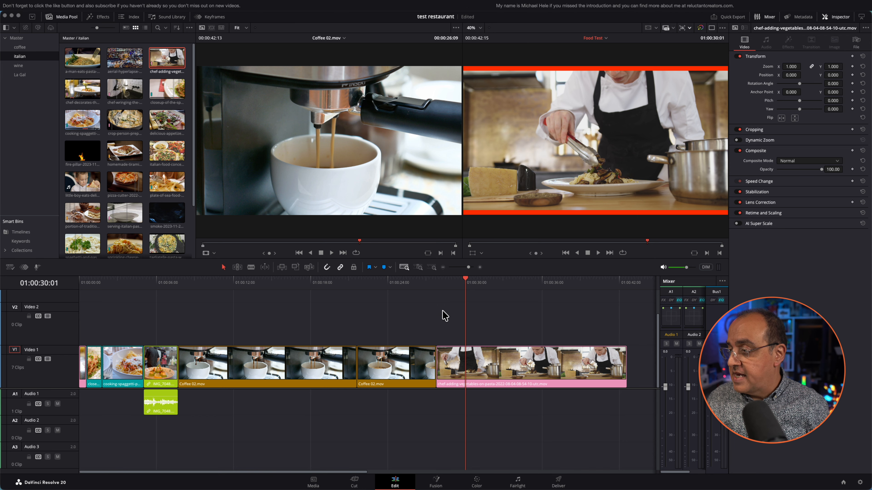
pyautogui.moveTo(465, 278)
pyautogui.mouseDown()
pyautogui.moveTo(443, 278)
pyautogui.moveTo(466, 274)
pyautogui.moveTo(459, 278)
pyautogui.mouseUp()
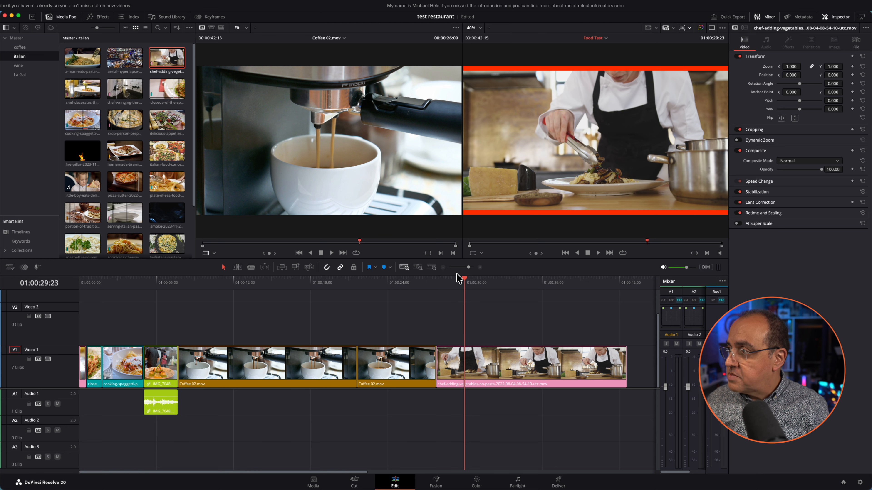
pyautogui.press('Right')
pyautogui.press('Right')
pyautogui.press('Right')
pyautogui.press('Right')
pyautogui.press('Right')
pyautogui.press('Right')
pyautogui.press('Right')
pyautogui.press('Right')
pyautogui.press('Right')
pyautogui.press('Left')
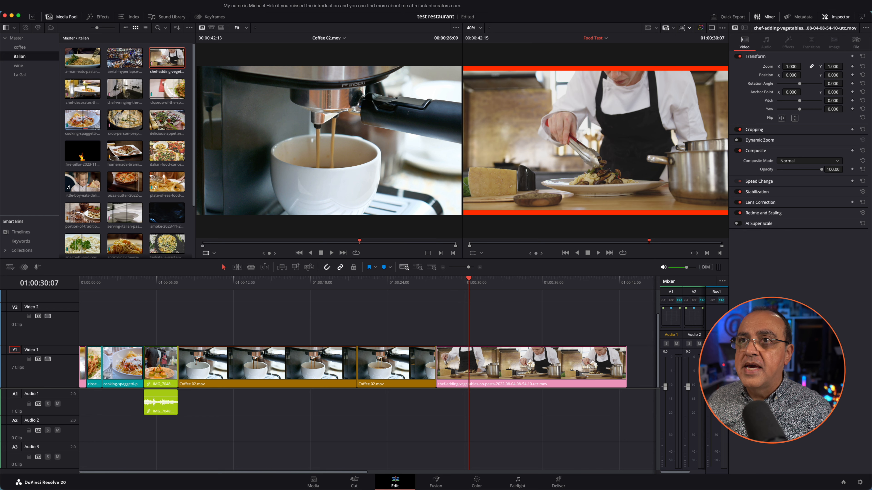
# Step: Try Trim Start on the chef-adding-vegetables clip at 01:00:30:07, and undo the trim
pyautogui.click(96, 5)
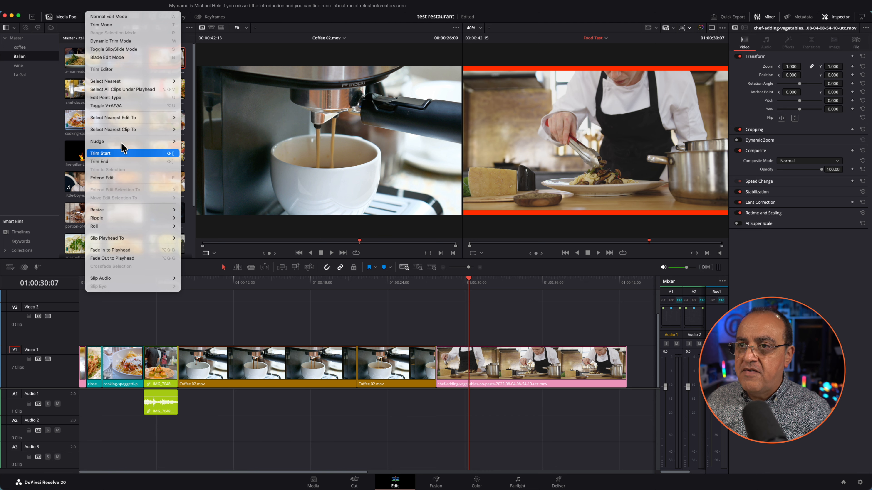
pyautogui.click(524, 3)
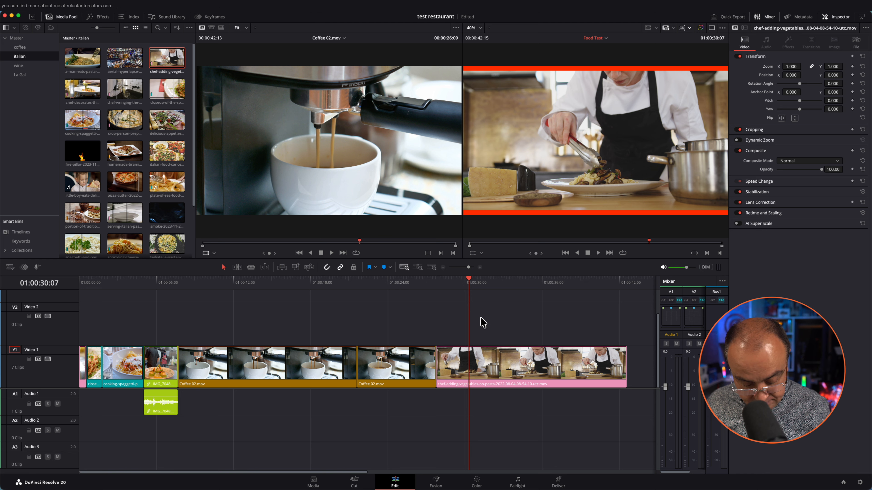
pyautogui.press('shift')
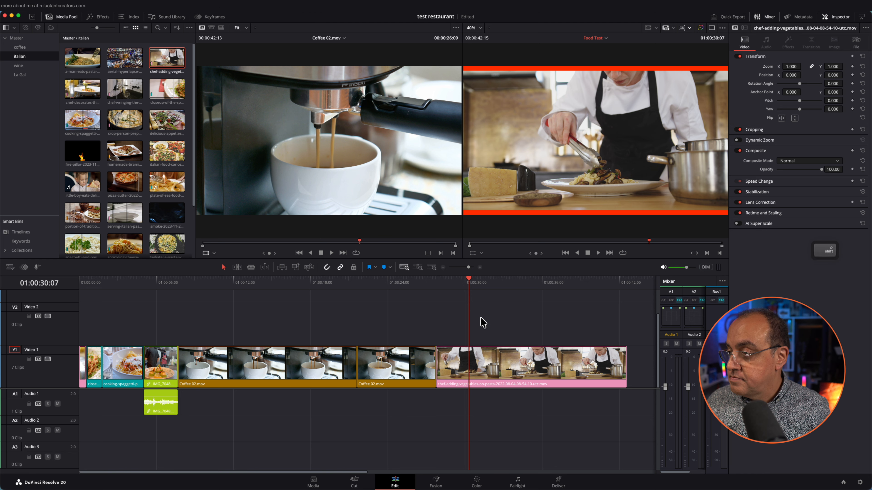
pyautogui.hotkey('shift', '[')
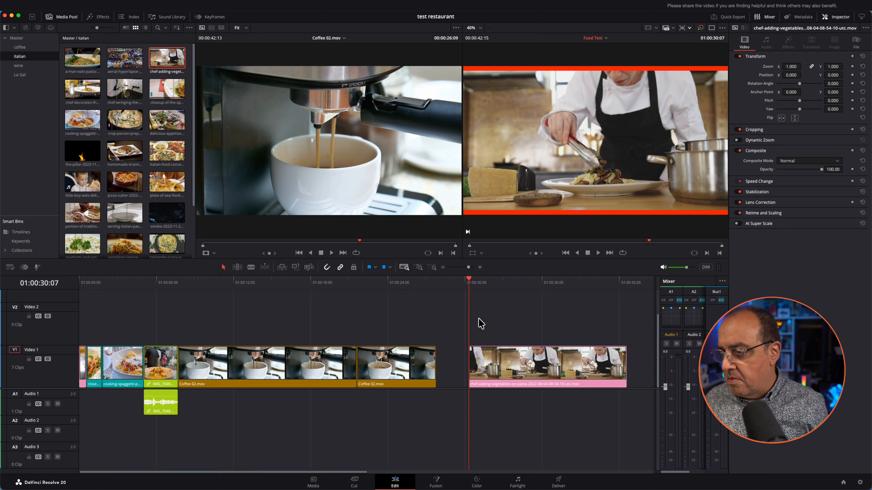
pyautogui.press('super+z')
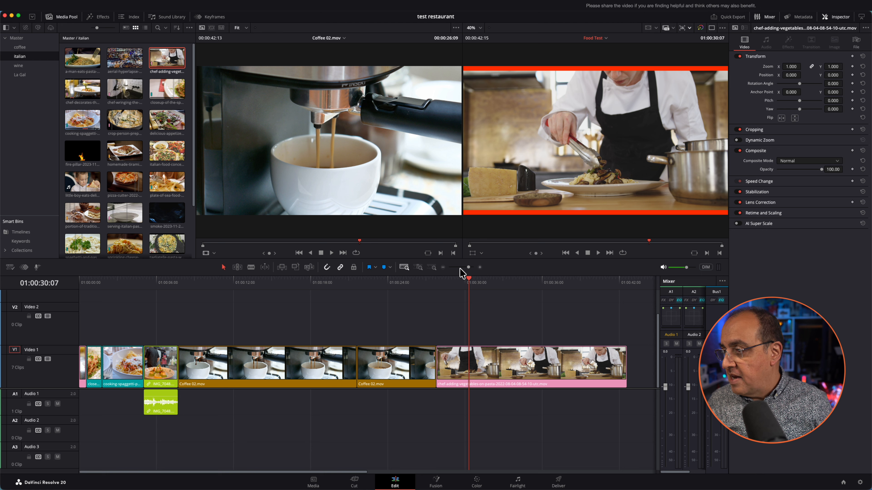
# Step: Try Trim End on the chef-adding-vegetables clip at 01:00:39:20, and undo the trim
pyautogui.moveTo(471, 279); pyautogui.dragTo(593, 280)
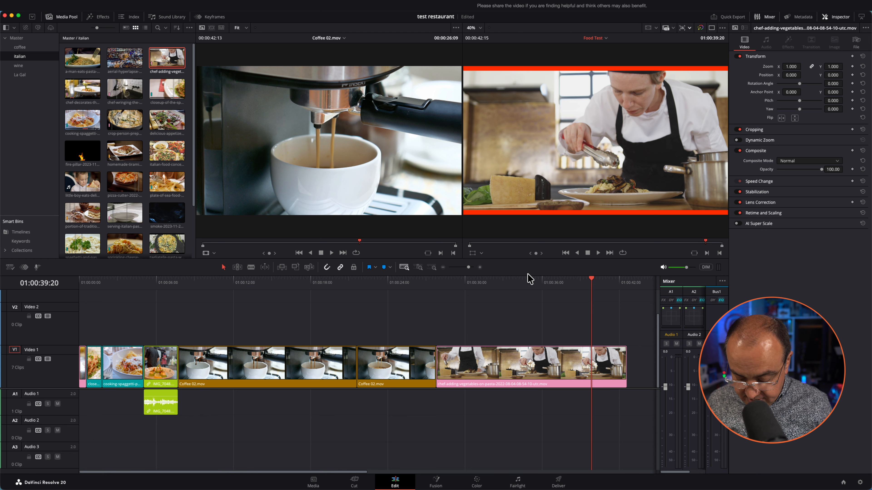
pyautogui.hotkey('shift', 'z')
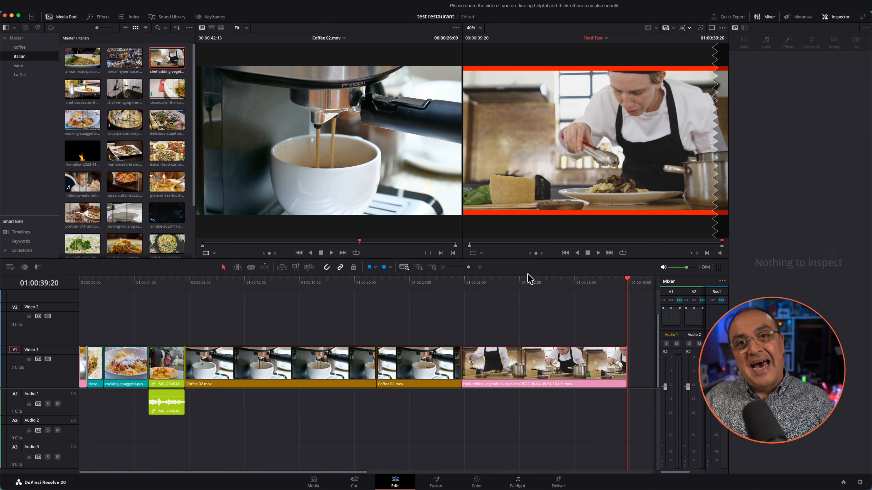
pyautogui.press('super+z')
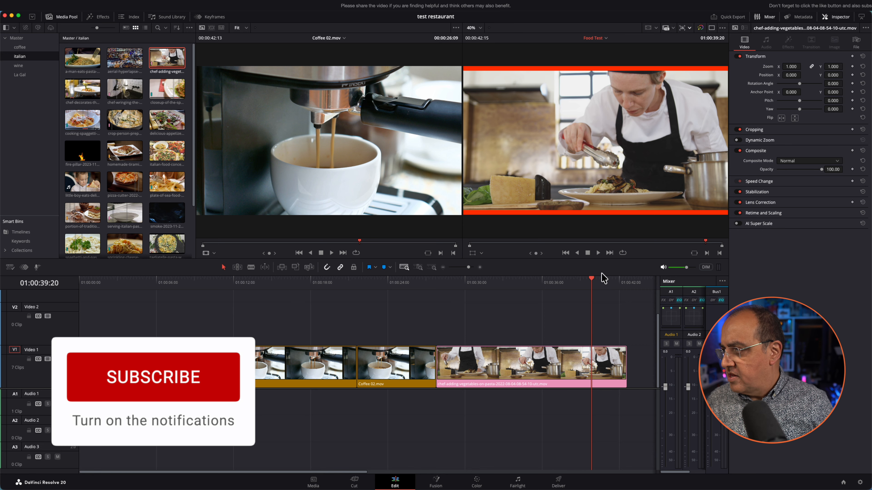
# Step: Ripple-trim the start of the chef-adding-vegetables clip to the playhead at 01:00:29:19
pyautogui.moveTo(591, 278); pyautogui.dragTo(474, 292)
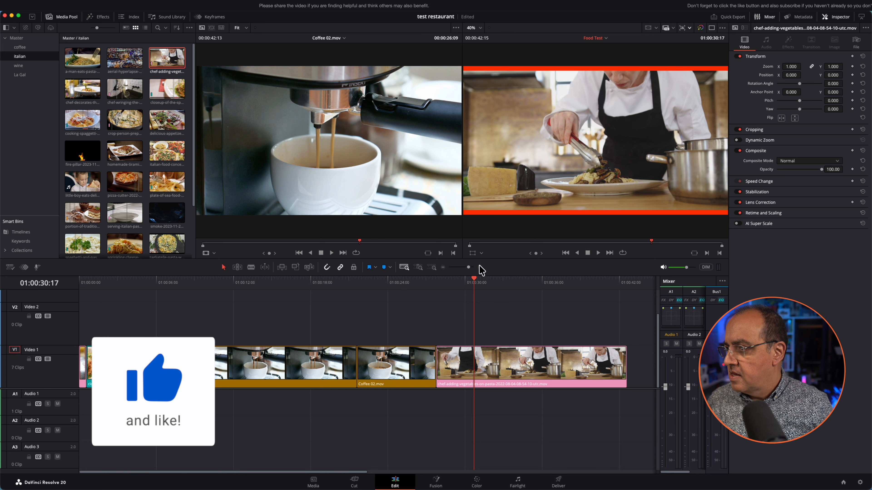
pyautogui.moveTo(474, 278); pyautogui.dragTo(462, 273)
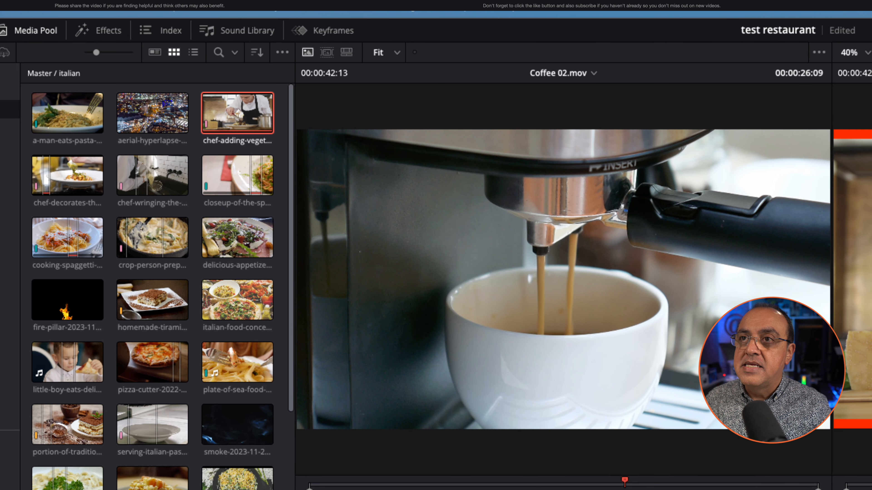
pyautogui.click(95, 7)
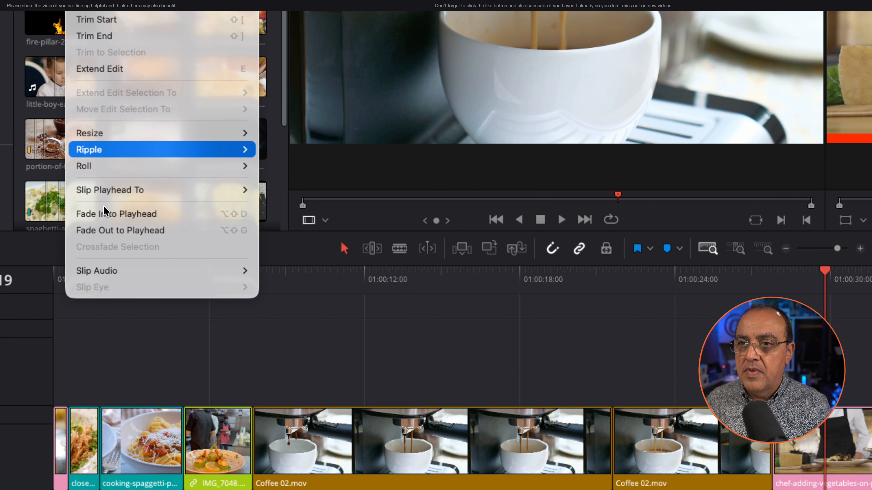
pyautogui.moveTo(105, 156)
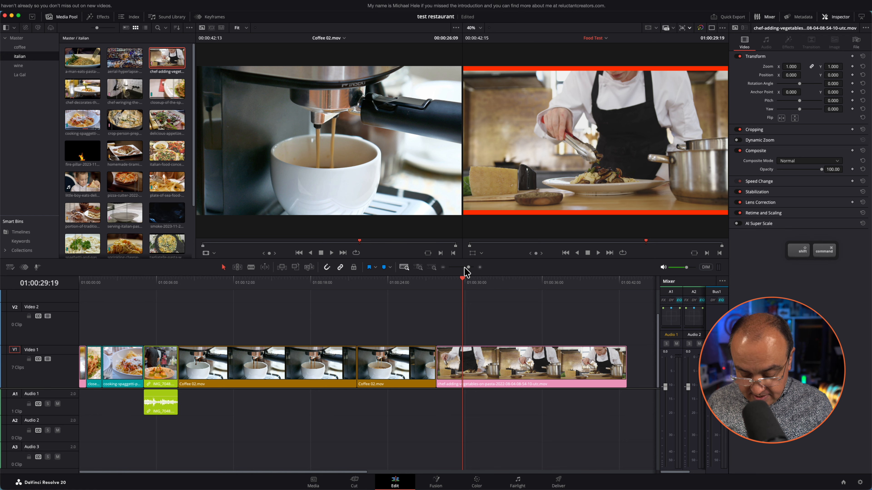
pyautogui.press('super+shift+bracketleft')
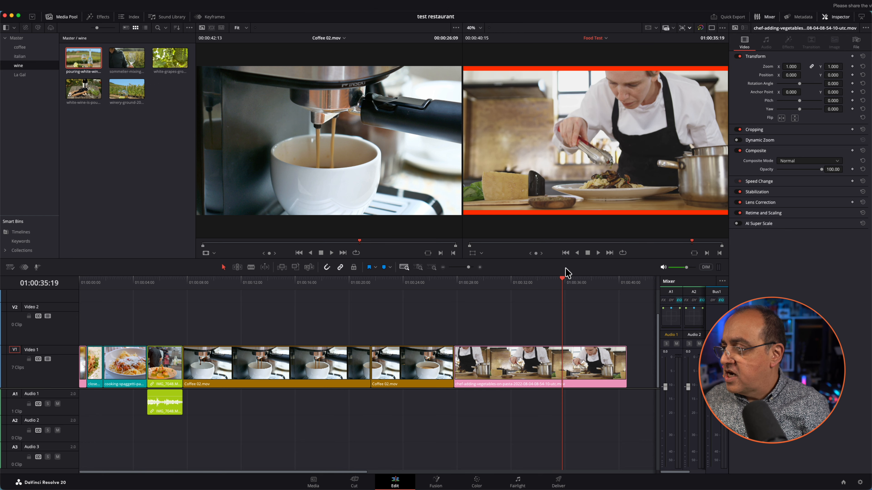
# Step: Add the pouring-white-wine clip from the wine bin to Video 1 directly after the chef-adding-vegetables clip
pyautogui.moveTo(567, 274); pyautogui.dragTo(148, 298)
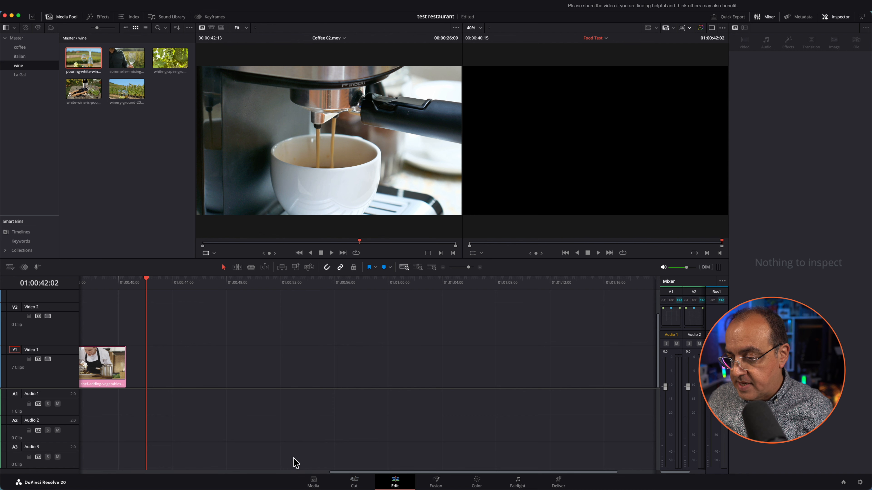
pyautogui.hscroll(-10, 285, 462)
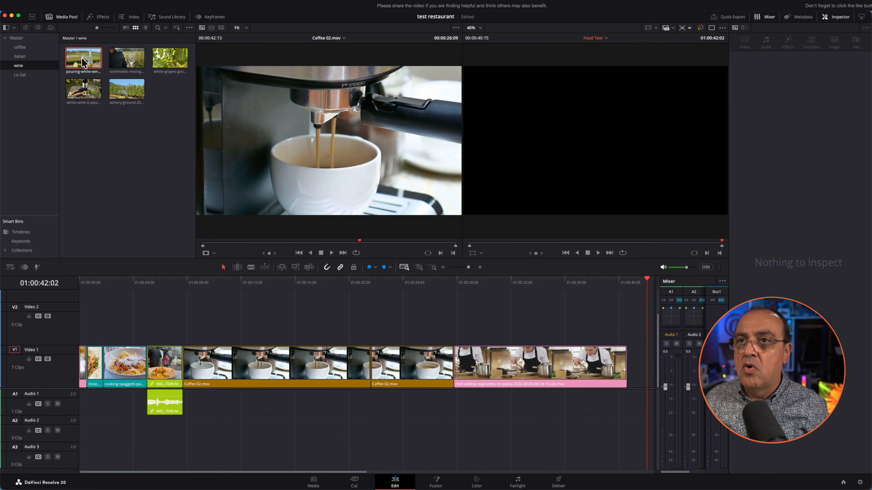
pyautogui.moveTo(87, 58); pyautogui.dragTo(630, 364)
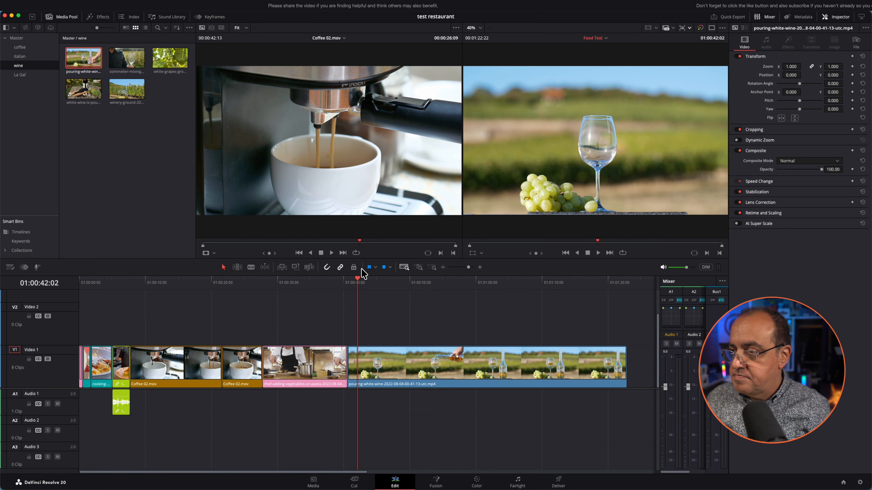
# Step: Ripple-trim the start of the pouring-white-wine clip to the playhead at 01:00:48:12
pyautogui.moveTo(359, 279); pyautogui.dragTo(401, 276)
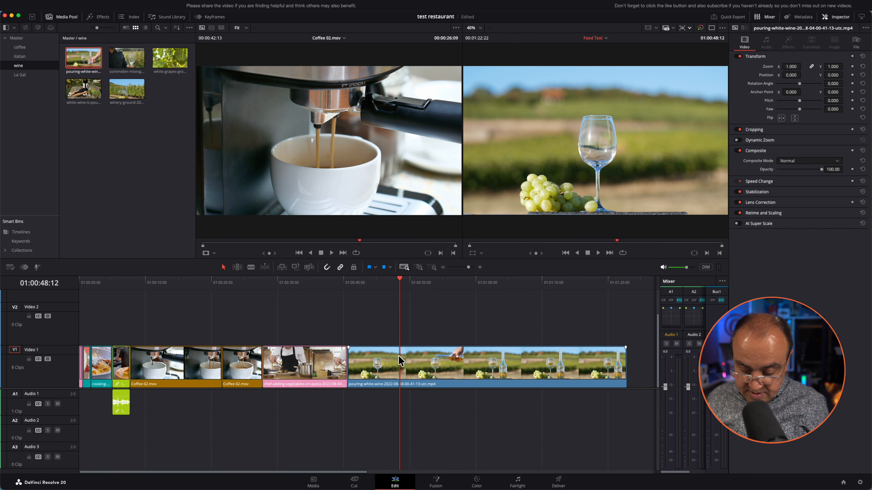
pyautogui.press('shift')
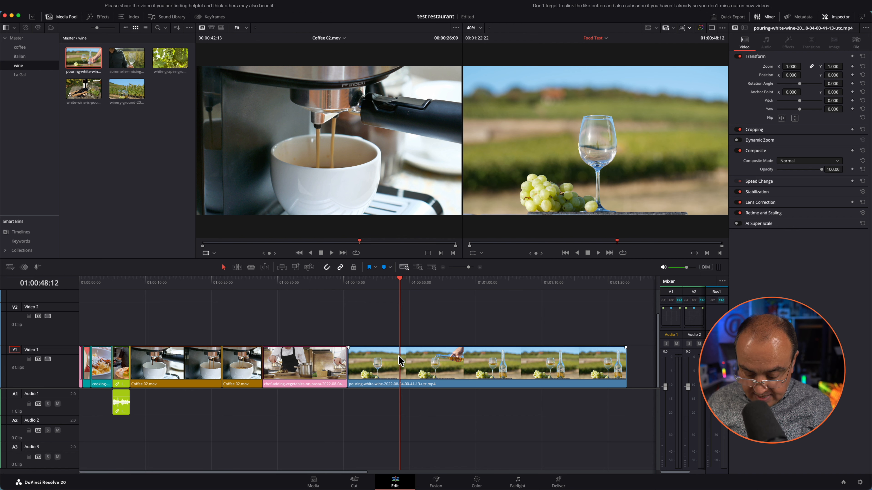
pyautogui.hotkey('shift', '[')
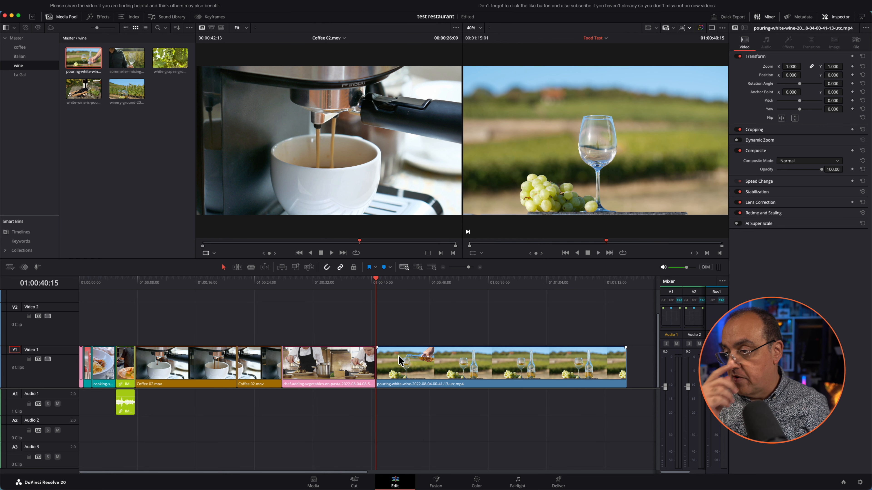
# Step: Move the playhead to 01:00:36:11 in the chef-adding-vegetables clip and begin another ripple trim there
pyautogui.click(346, 277)
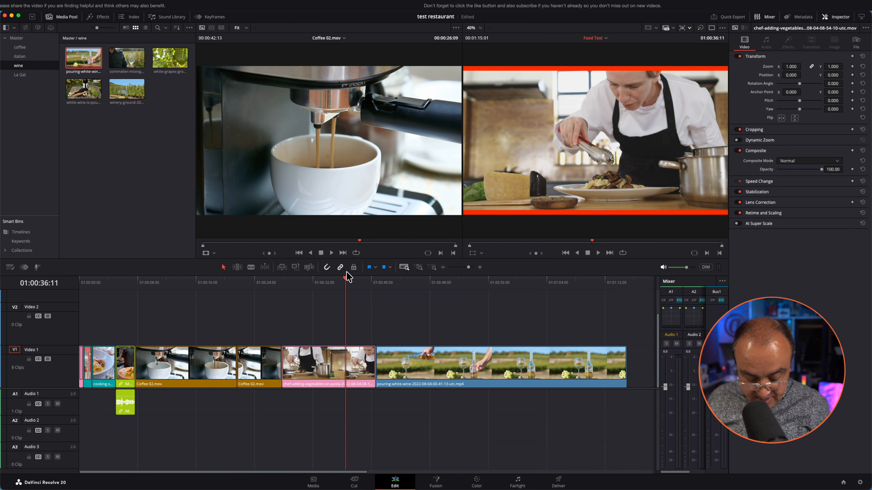
pyautogui.press('shift')
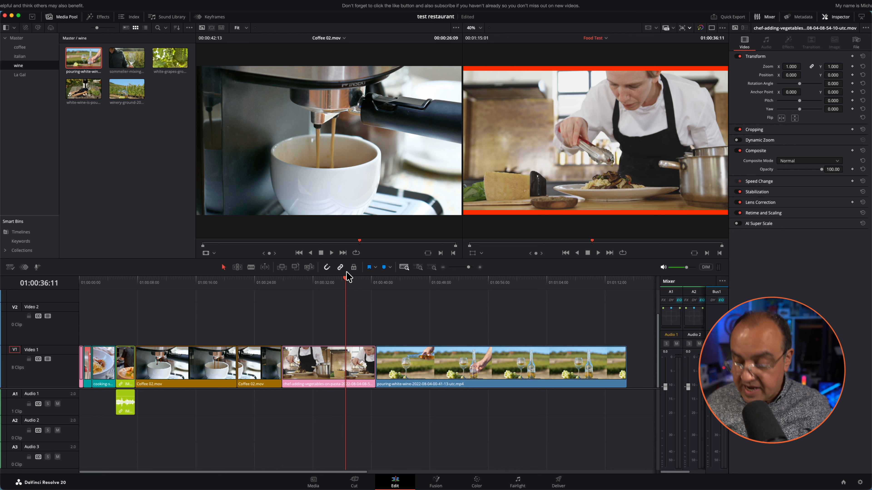
pyautogui.press('shift+super')
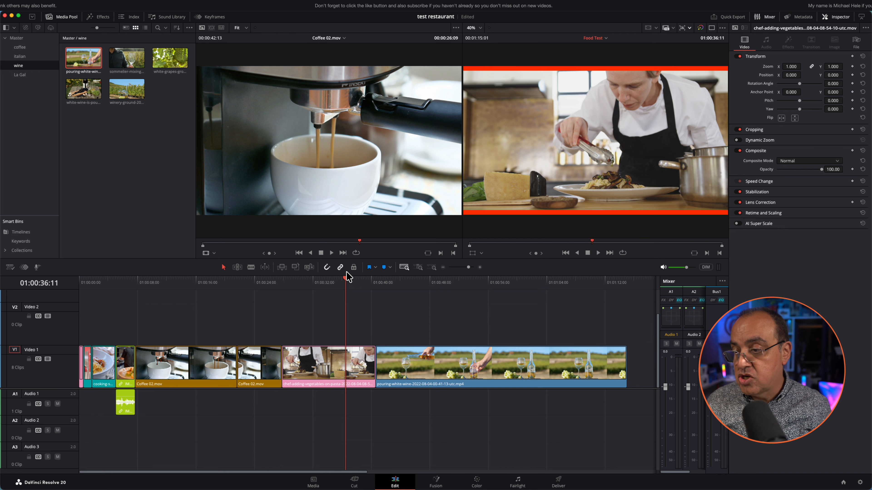